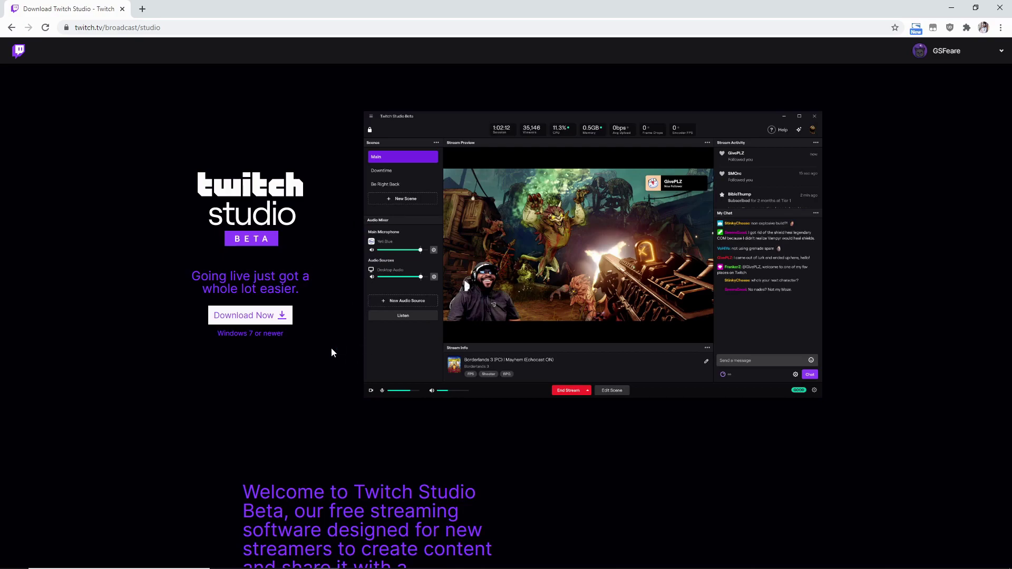
Step: Scroll the Twitch Studio download page down to the FAQ, then launch Twitch Studio from the taskbar
{"action": "scroll", "coordinate": [401, 410], "scroll_direction": "down", "scroll_amount": 4}
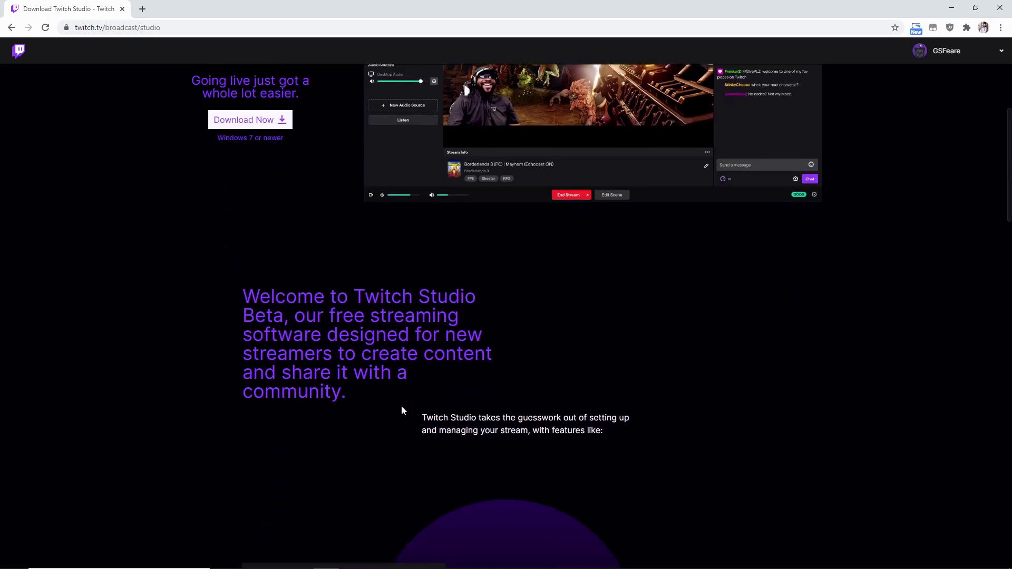
{"action": "scroll", "coordinate": [462, 375], "scroll_direction": "down", "scroll_amount": 4}
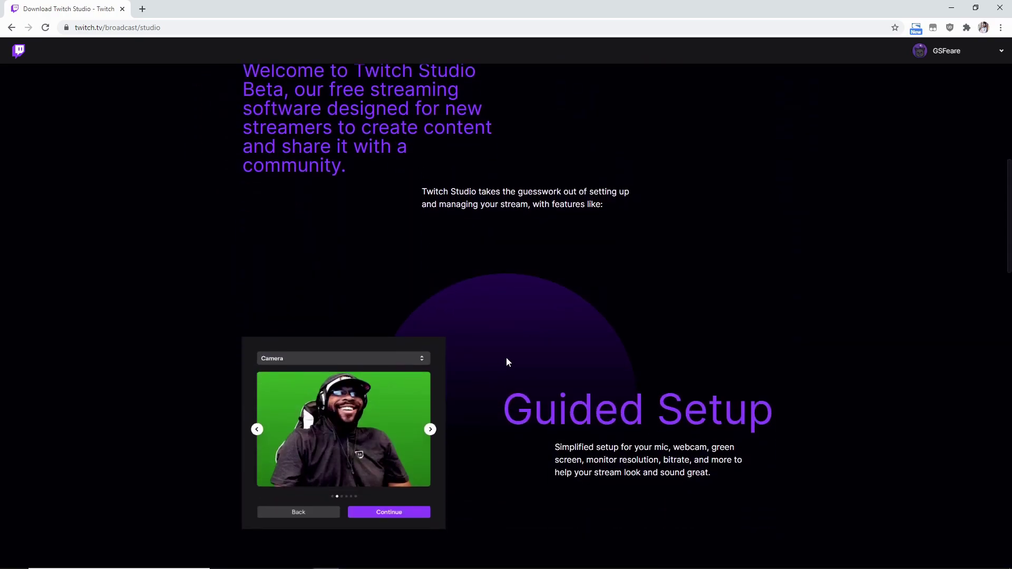
{"action": "scroll", "coordinate": [492, 374], "scroll_direction": "down", "scroll_amount": 3}
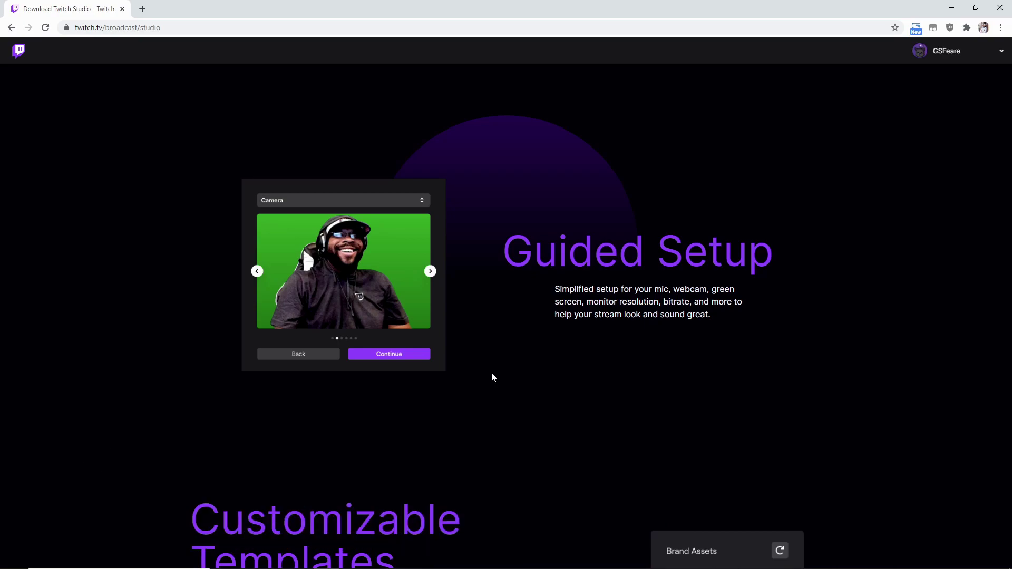
{"action": "scroll", "coordinate": [510, 369], "scroll_direction": "down", "scroll_amount": 4}
{"action": "scroll", "coordinate": [516, 364], "scroll_direction": "down", "scroll_amount": 10}
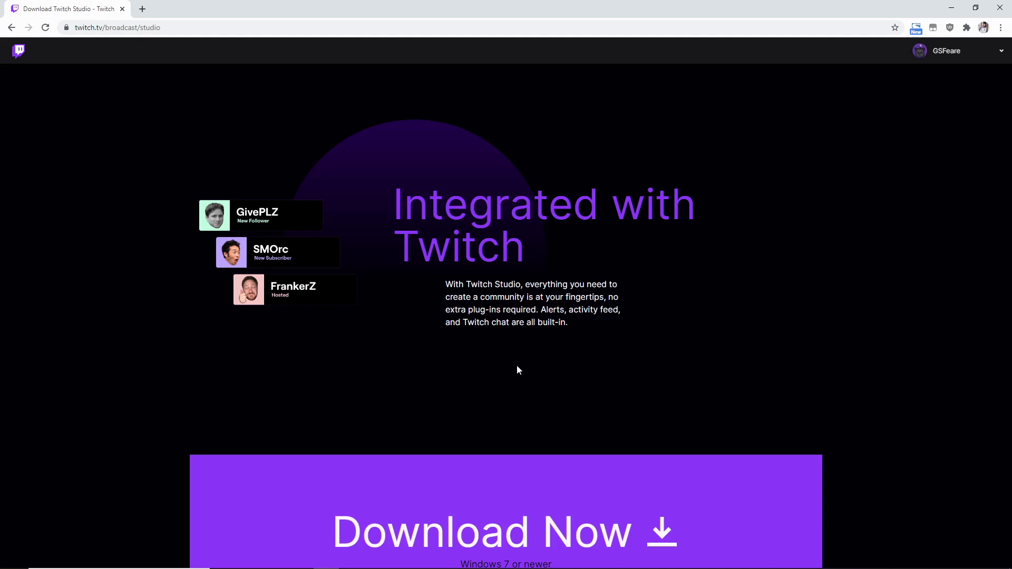
{"action": "scroll", "coordinate": [508, 356], "scroll_direction": "down", "scroll_amount": 4}
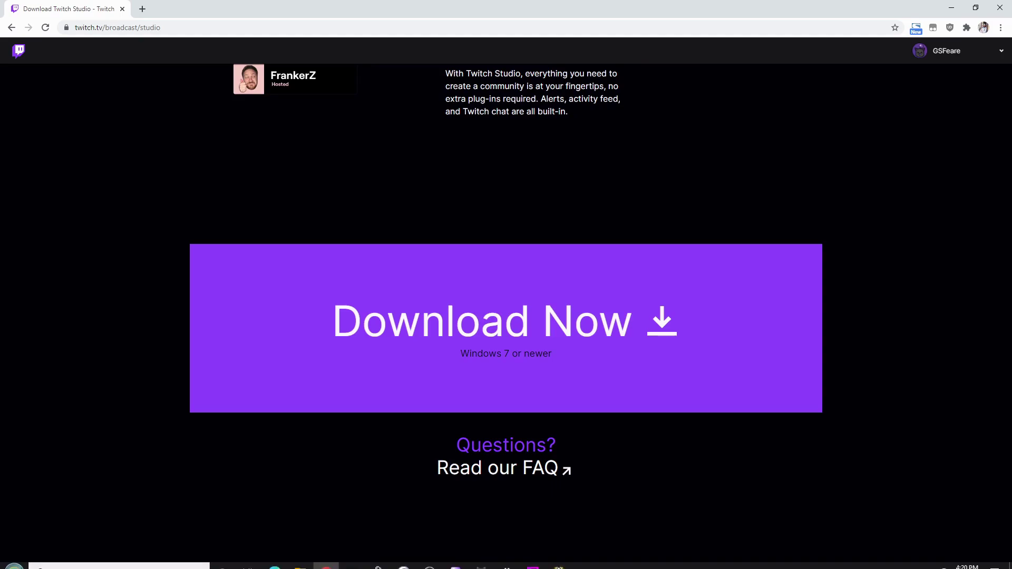
{"action": "left_click", "coordinate": [534, 558]}
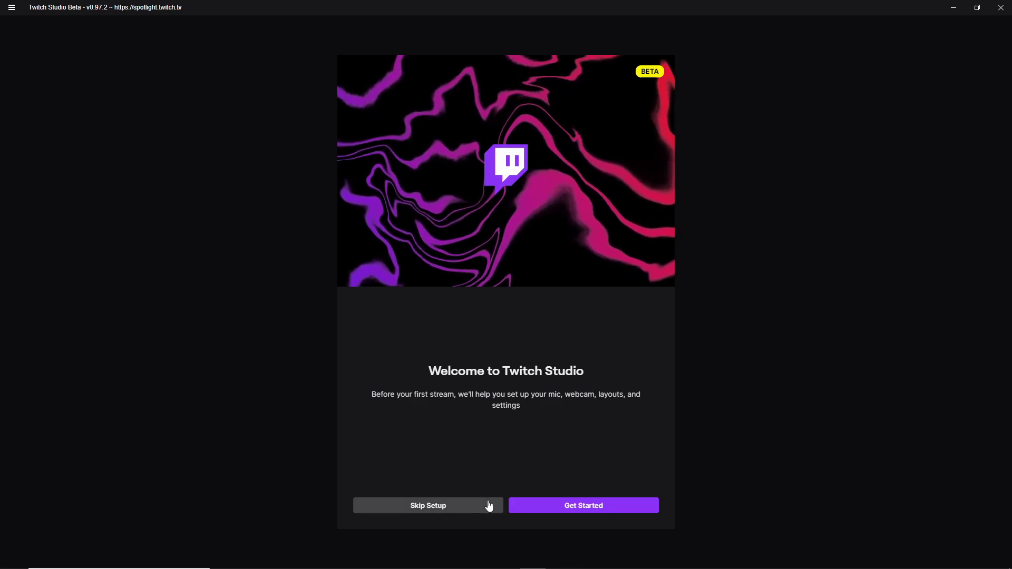
Step: Start the guided setup and keep Default Mic as the stream microphone
{"action": "left_click", "coordinate": [560, 508]}
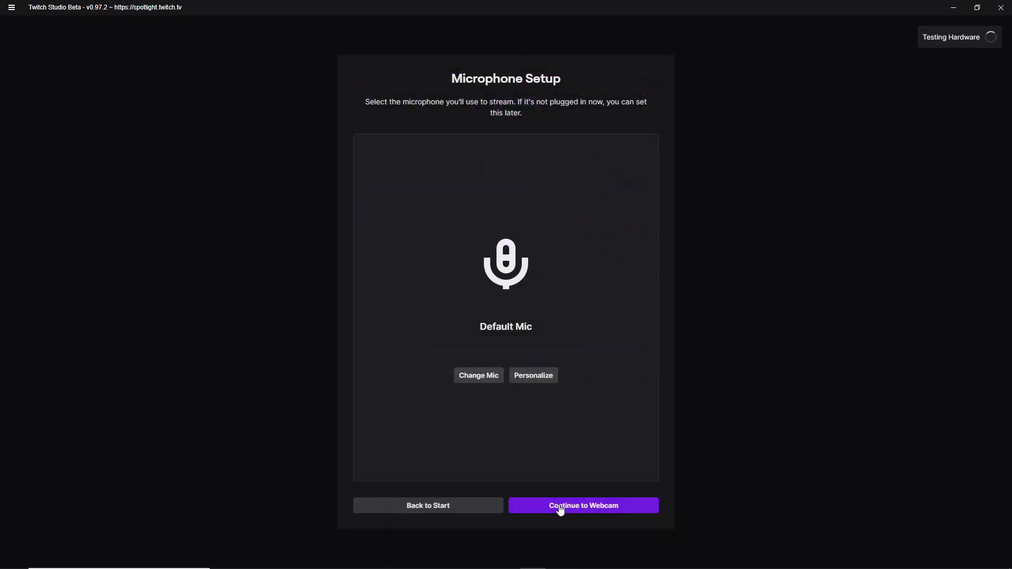
{"action": "left_click", "coordinate": [478, 376]}
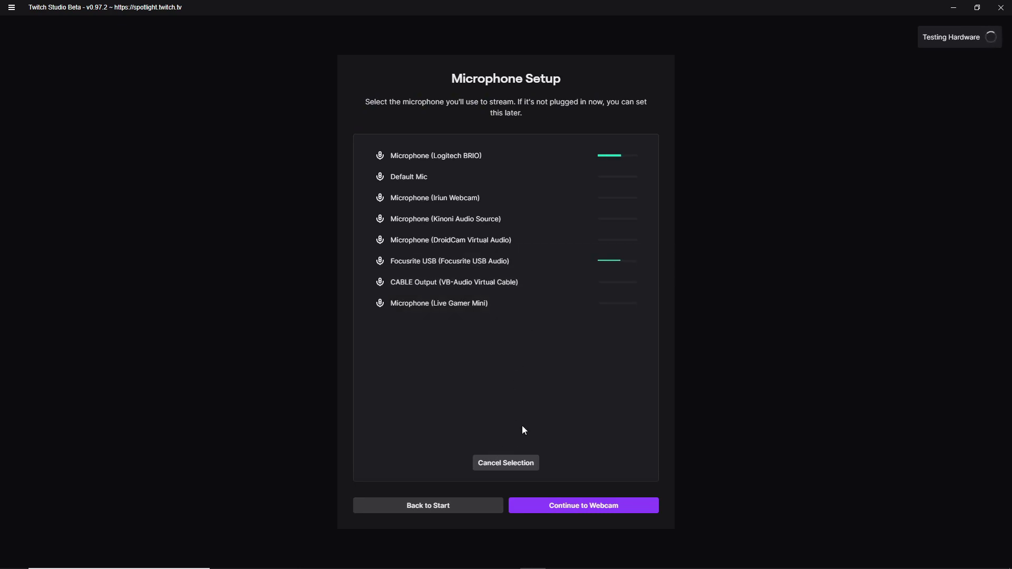
{"action": "left_click", "coordinate": [480, 177]}
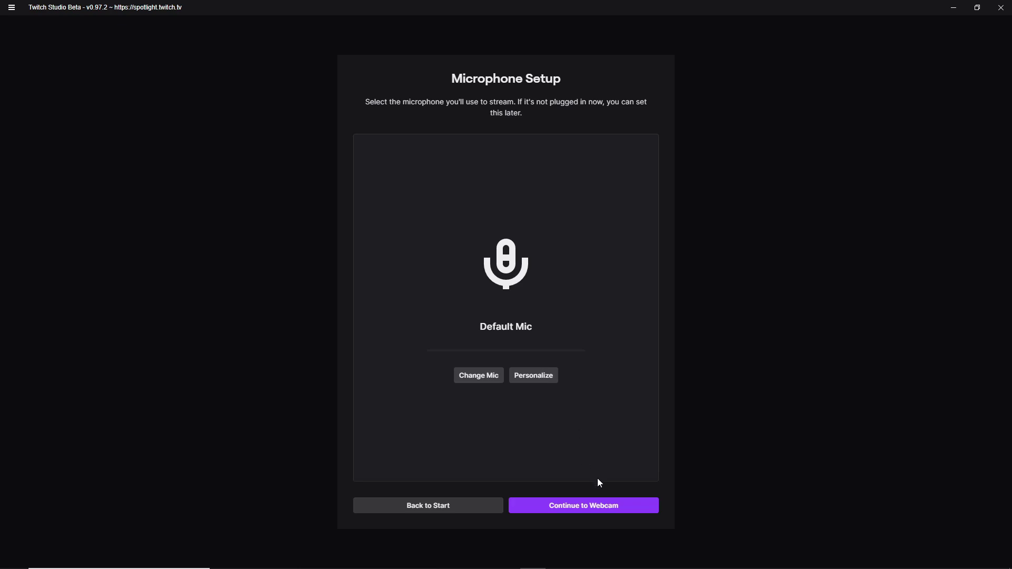
Step: Choose Logitech BRIO as the webcam in the webcam setup
{"action": "left_click", "coordinate": [625, 511]}
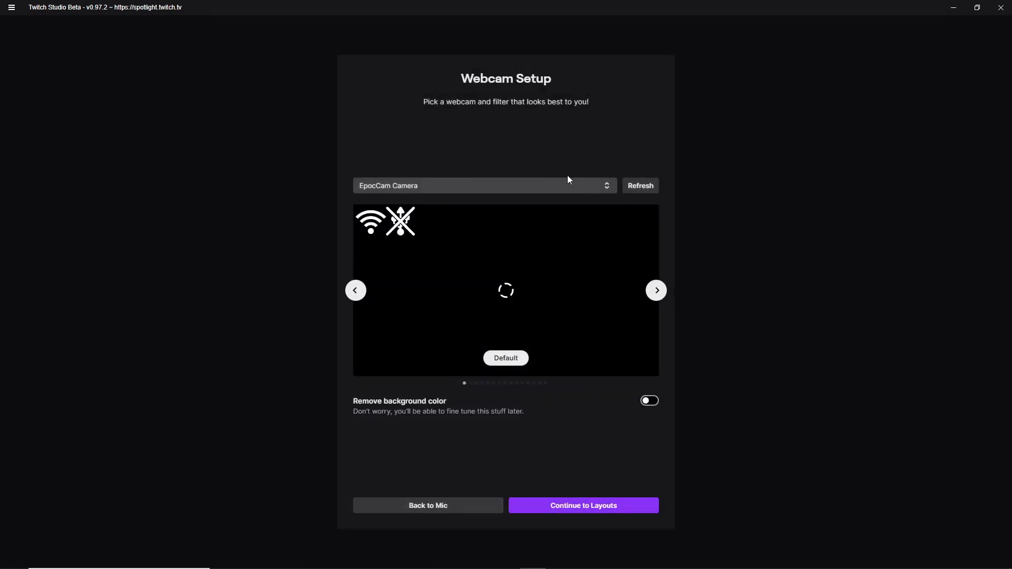
{"action": "left_click", "coordinate": [569, 184]}
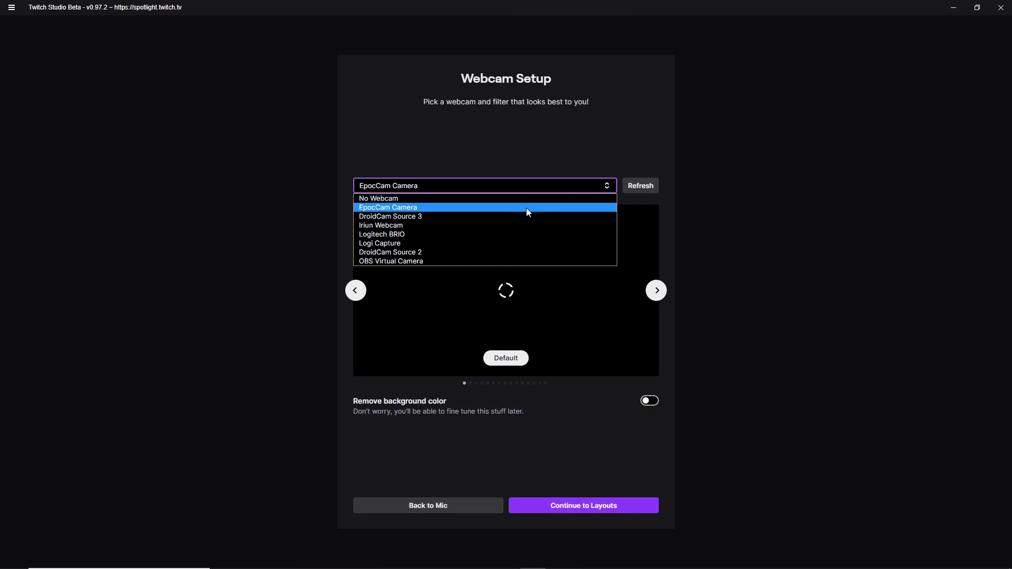
{"action": "left_click", "coordinate": [519, 189]}
{"action": "left_click", "coordinate": [520, 190]}
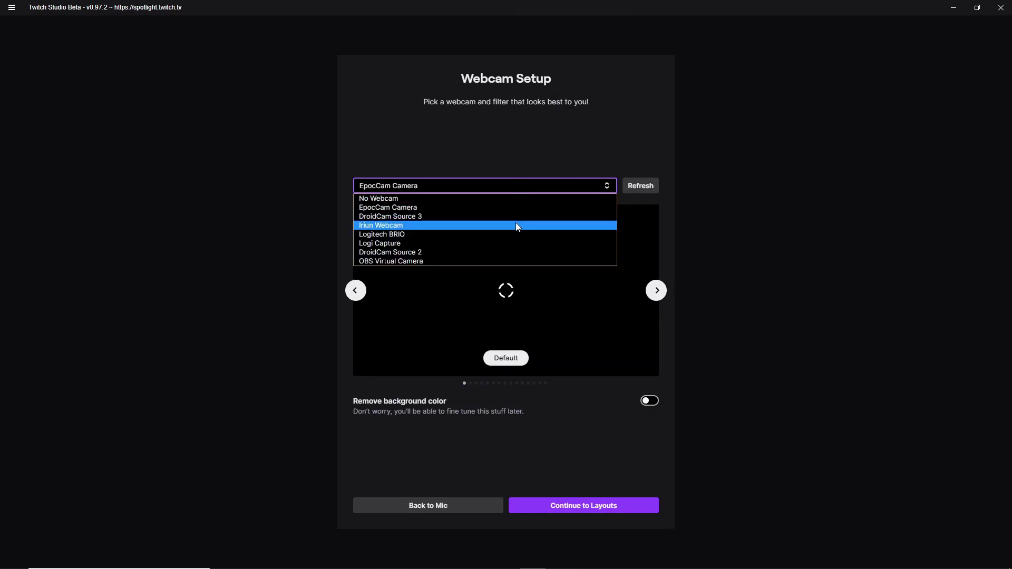
{"action": "left_click", "coordinate": [519, 234]}
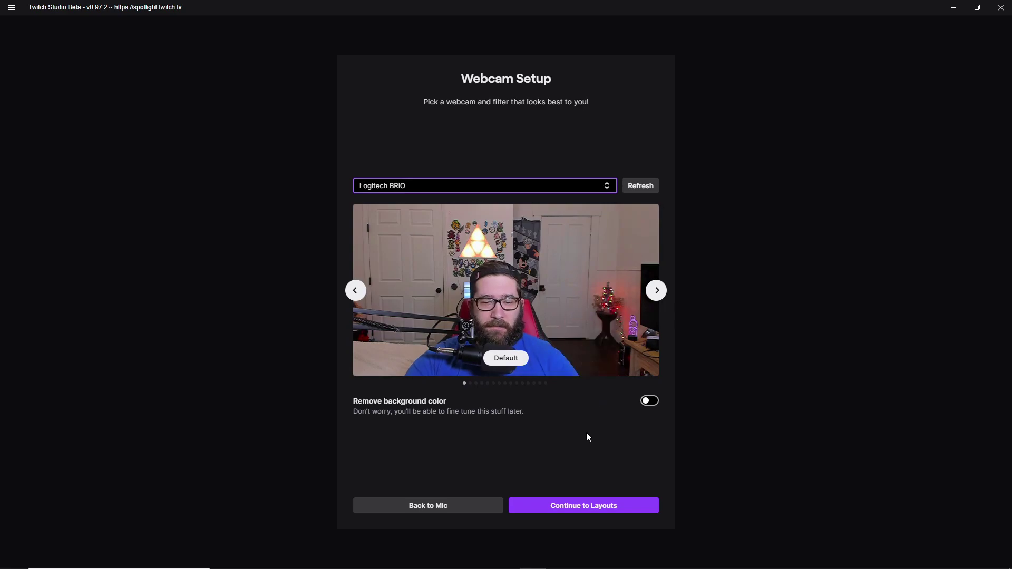
Step: Give the Be Right Back layout the teal-and-black checkered pattern from Brand Assets, then continue
{"action": "left_click", "coordinate": [592, 506]}
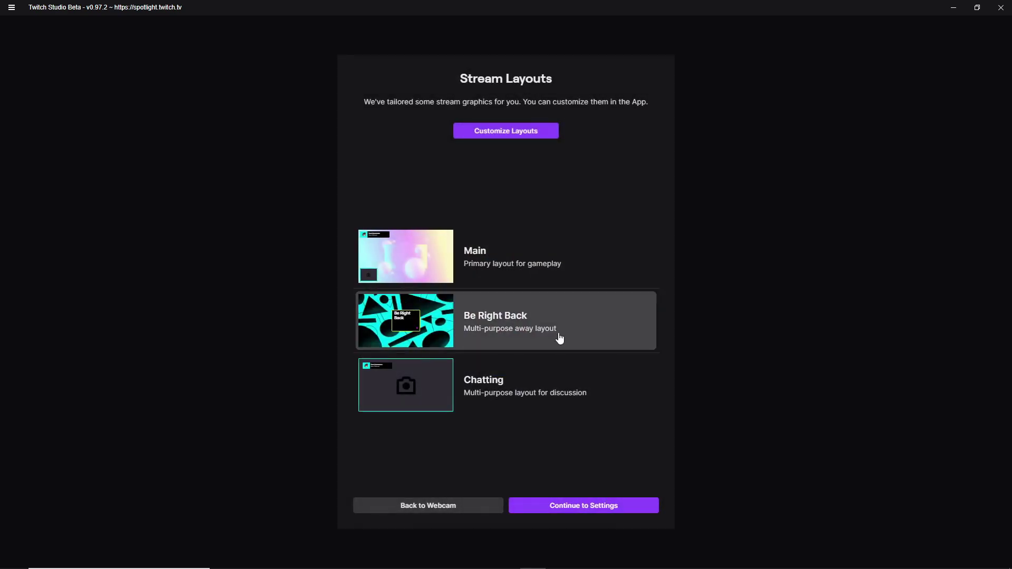
{"action": "left_click", "coordinate": [537, 134]}
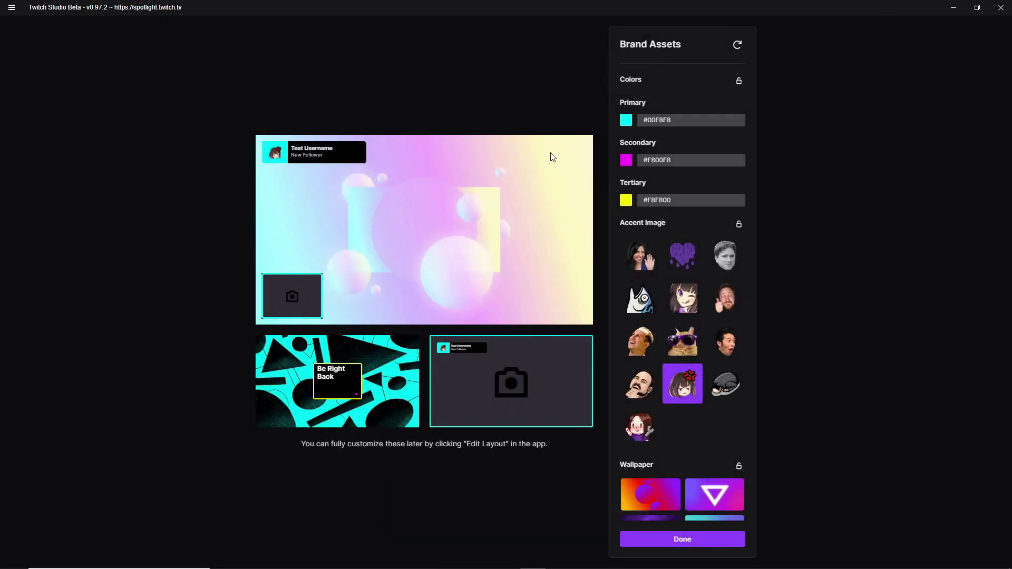
{"action": "scroll", "coordinate": [680, 295], "scroll_direction": "down", "scroll_amount": 4}
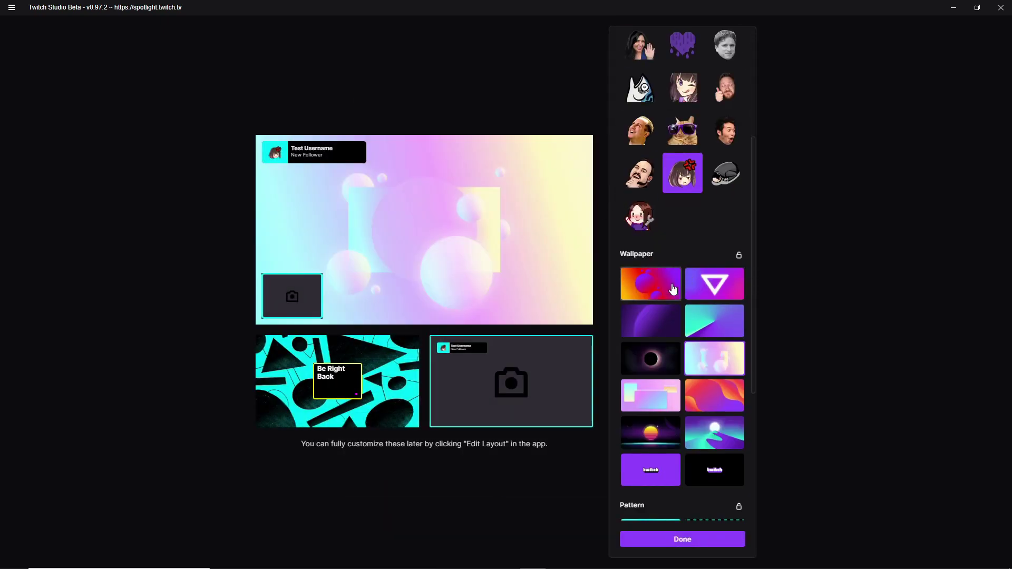
{"action": "scroll", "coordinate": [669, 301], "scroll_direction": "down", "scroll_amount": 3}
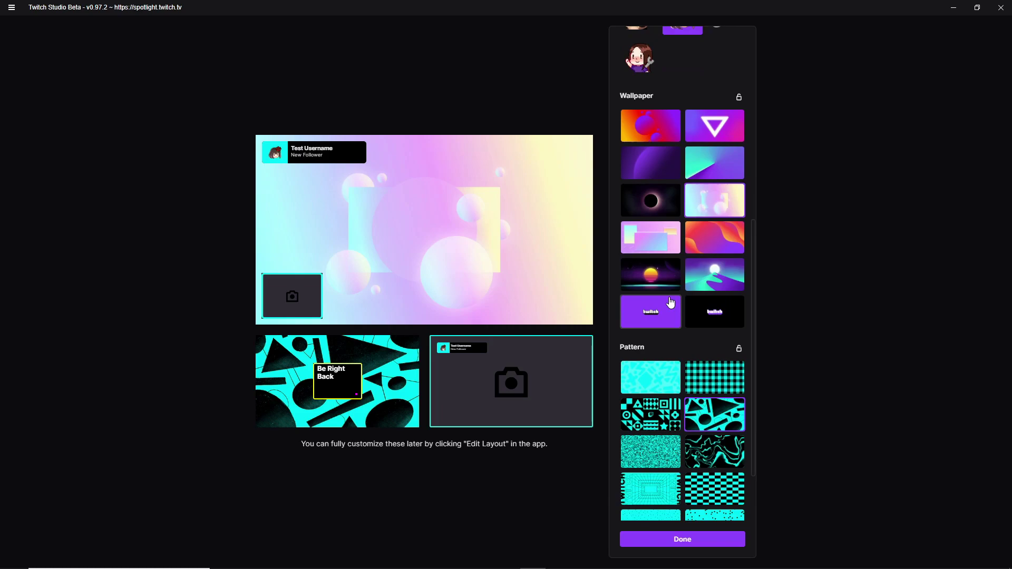
{"action": "scroll", "coordinate": [669, 298], "scroll_direction": "down", "scroll_amount": 1}
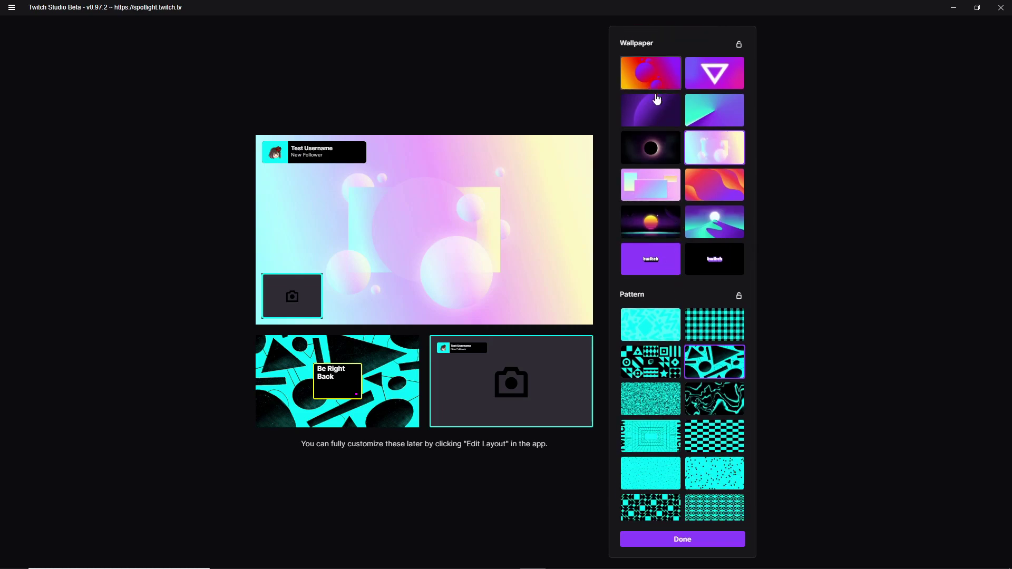
{"action": "scroll", "coordinate": [642, 369], "scroll_direction": "down", "scroll_amount": 1}
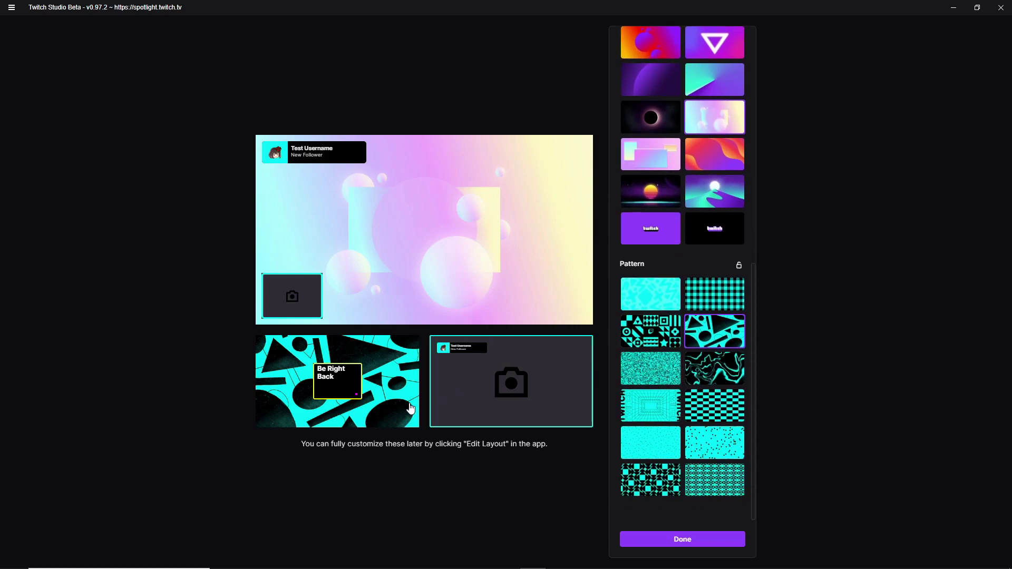
{"action": "left_click", "coordinate": [720, 300]}
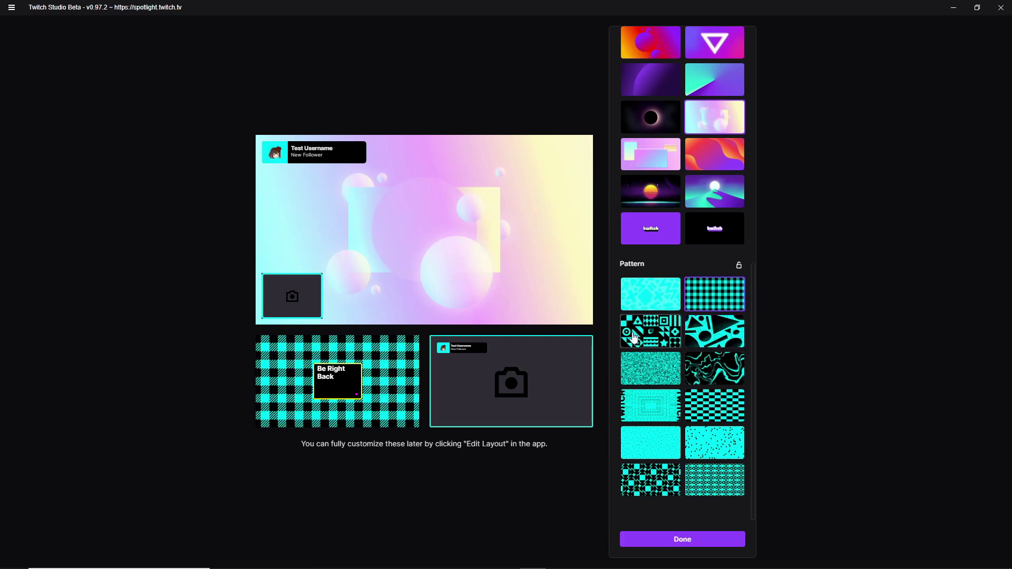
{"action": "left_click", "coordinate": [706, 538]}
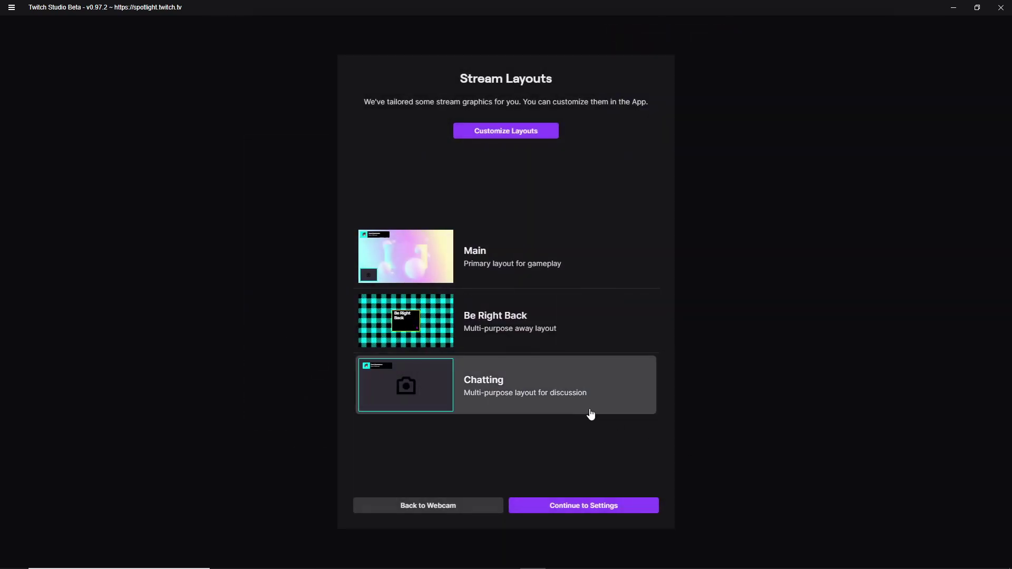
{"action": "left_click", "coordinate": [597, 509]}
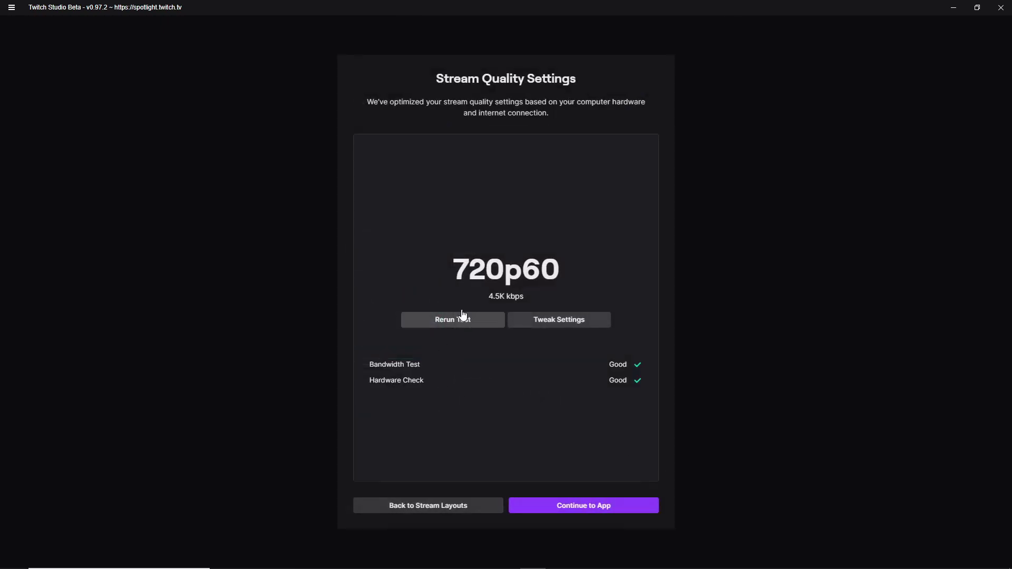
Step: Open Encoder Tuning and check the Preset list, leaving it at 720p60
{"action": "left_click", "coordinate": [548, 328]}
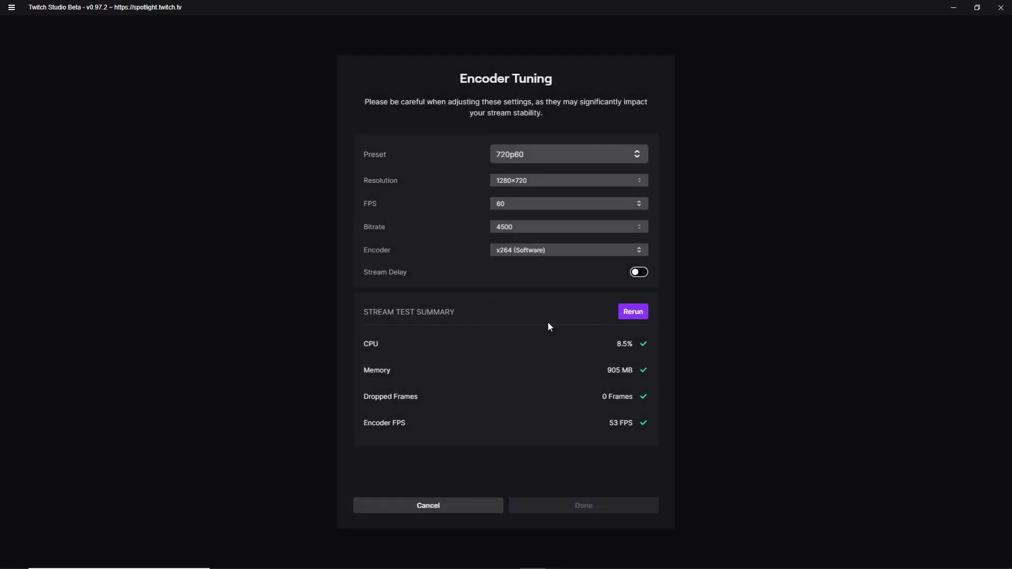
{"action": "left_click", "coordinate": [584, 159]}
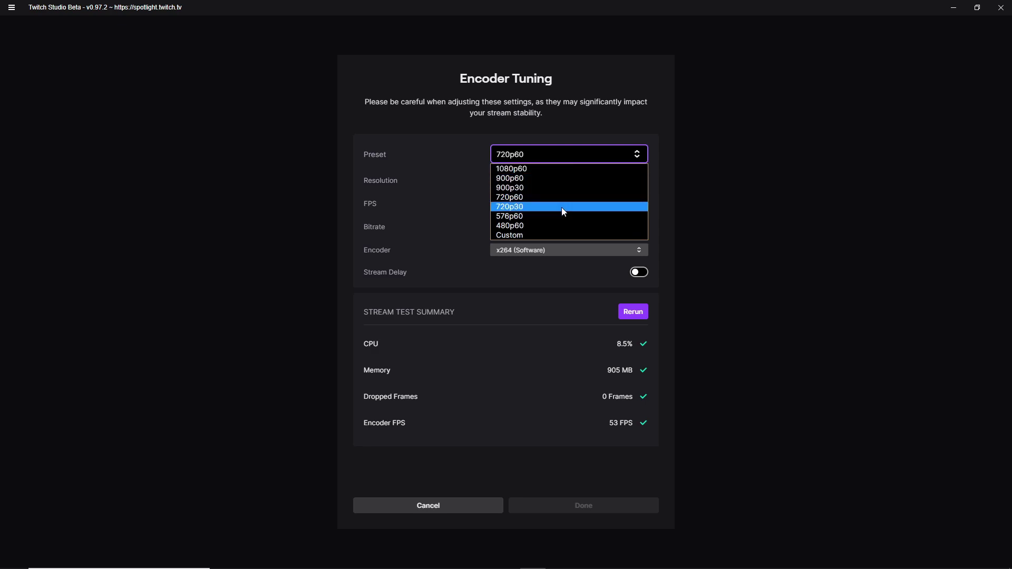
{"action": "left_click", "coordinate": [325, 212]}
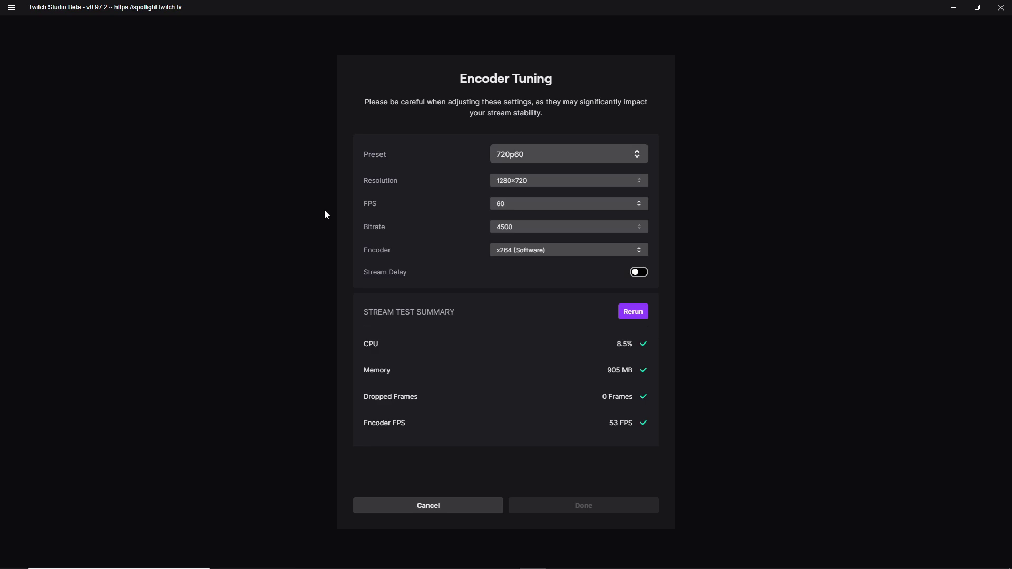
{"action": "left_click", "coordinate": [563, 162]}
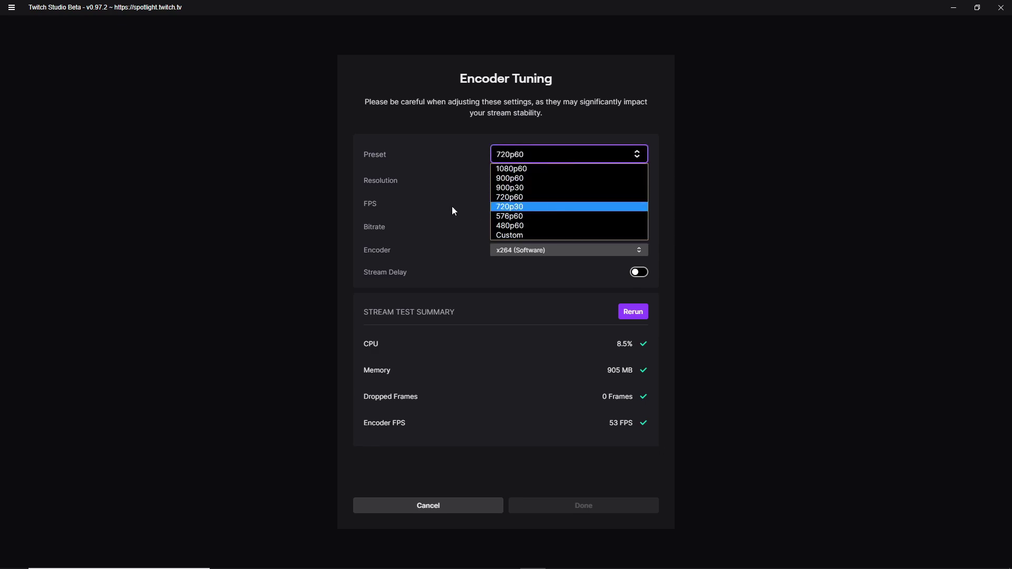
{"action": "left_click", "coordinate": [346, 231]}
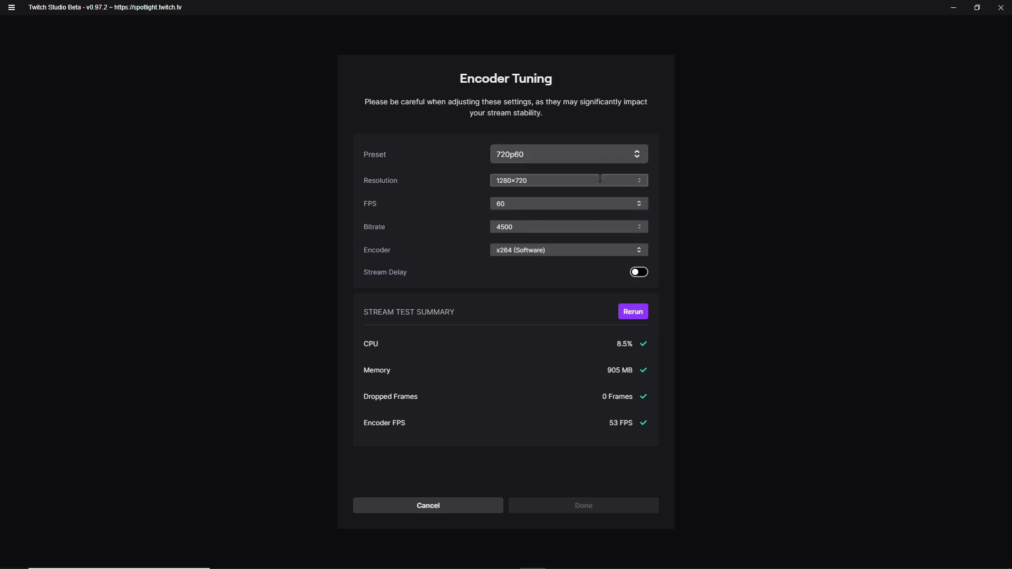
Step: Check the FPS (60) and Encoder (x264) choices without changing them, then cancel encoder tuning
{"action": "left_click", "coordinate": [592, 208]}
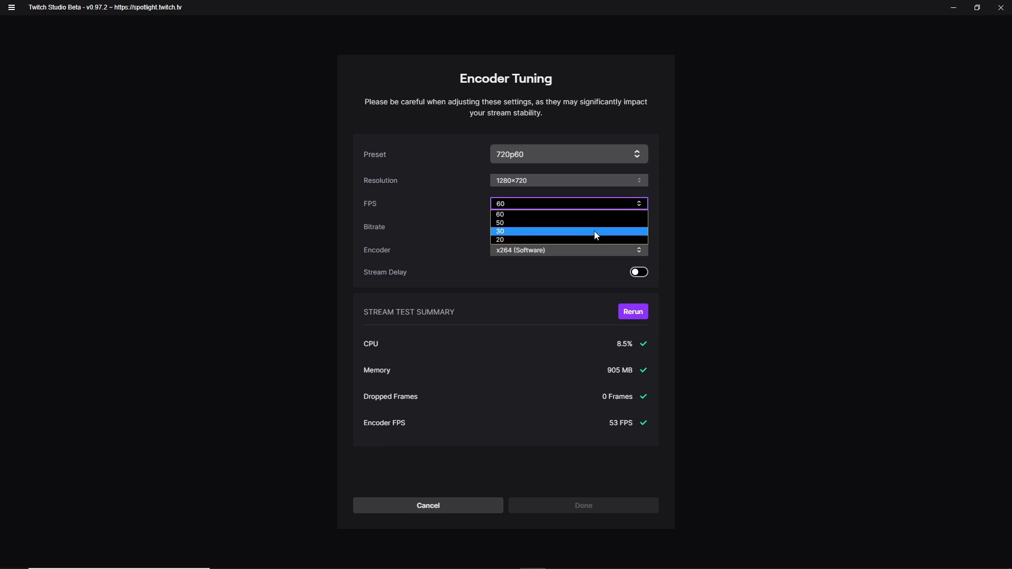
{"action": "left_click", "coordinate": [374, 220]}
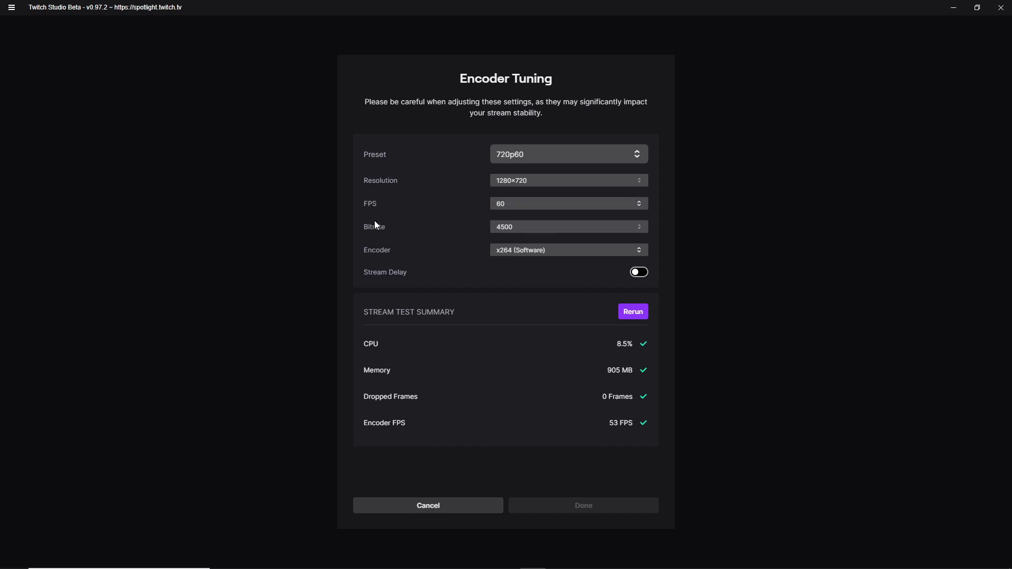
{"action": "left_click", "coordinate": [557, 250]}
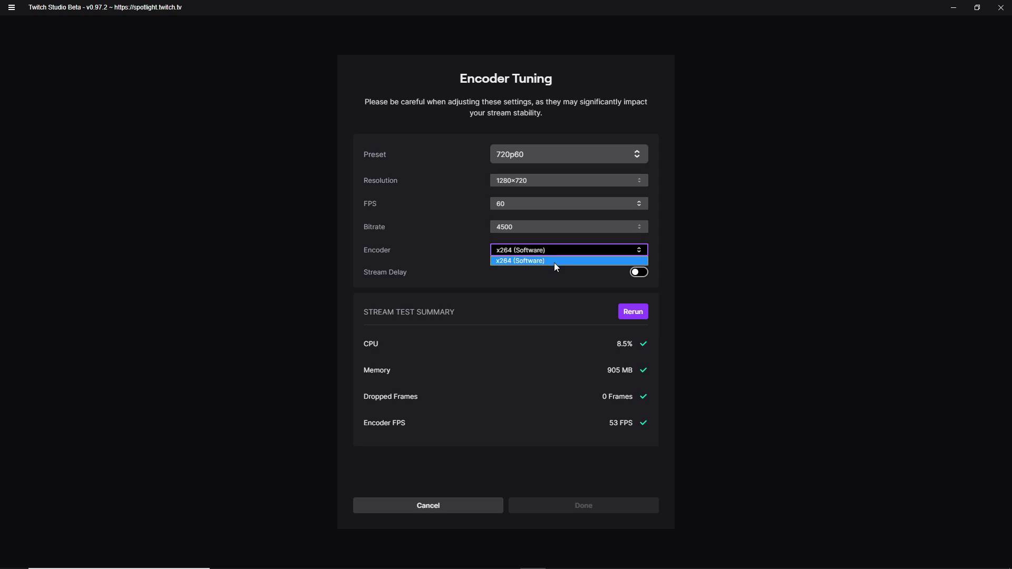
{"action": "left_click", "coordinate": [426, 267]}
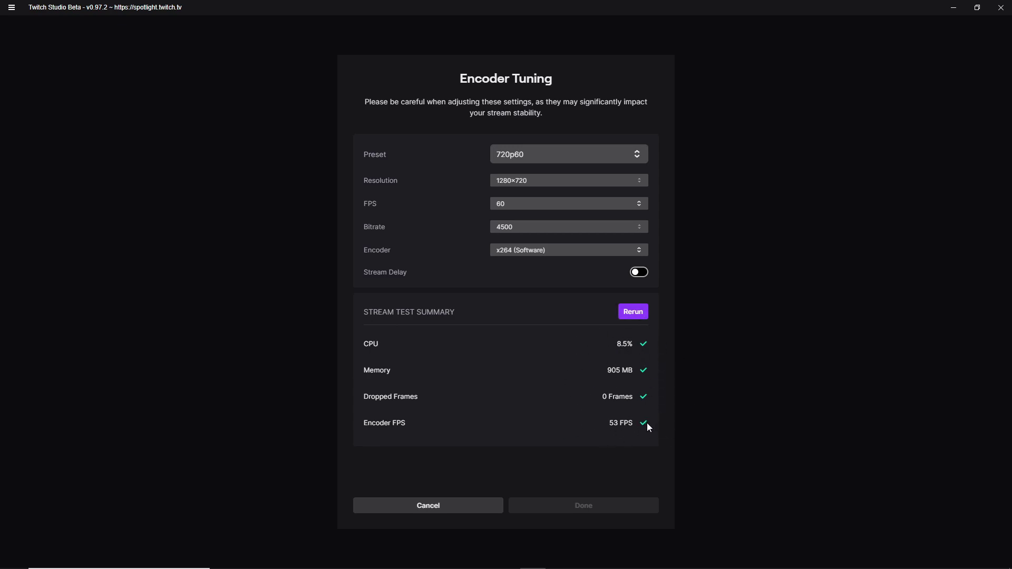
{"action": "left_click", "coordinate": [442, 507]}
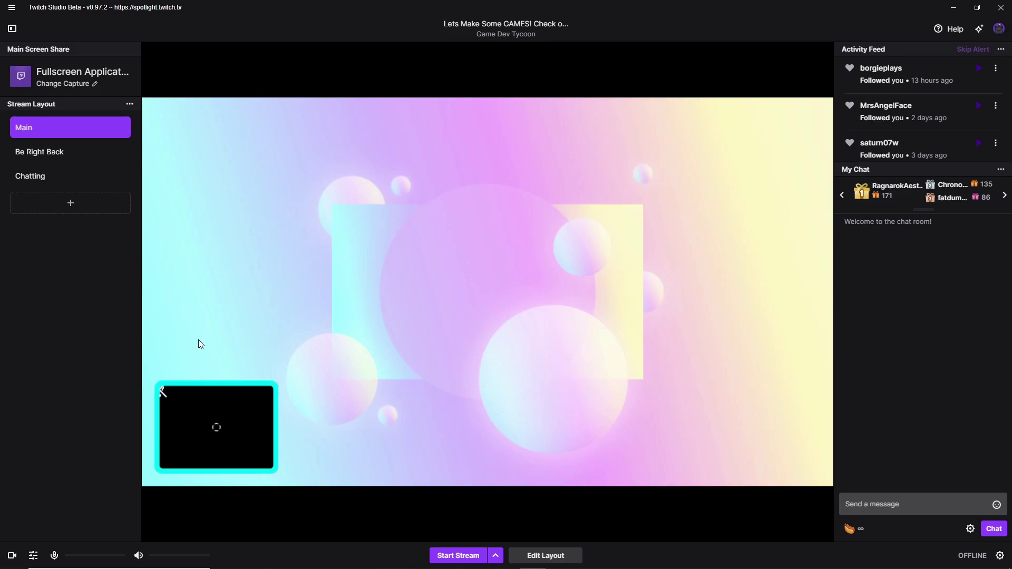
Step: Open the Main layout editor and select the Alerts layer to view its settings
{"action": "double_click", "coordinate": [50, 131]}
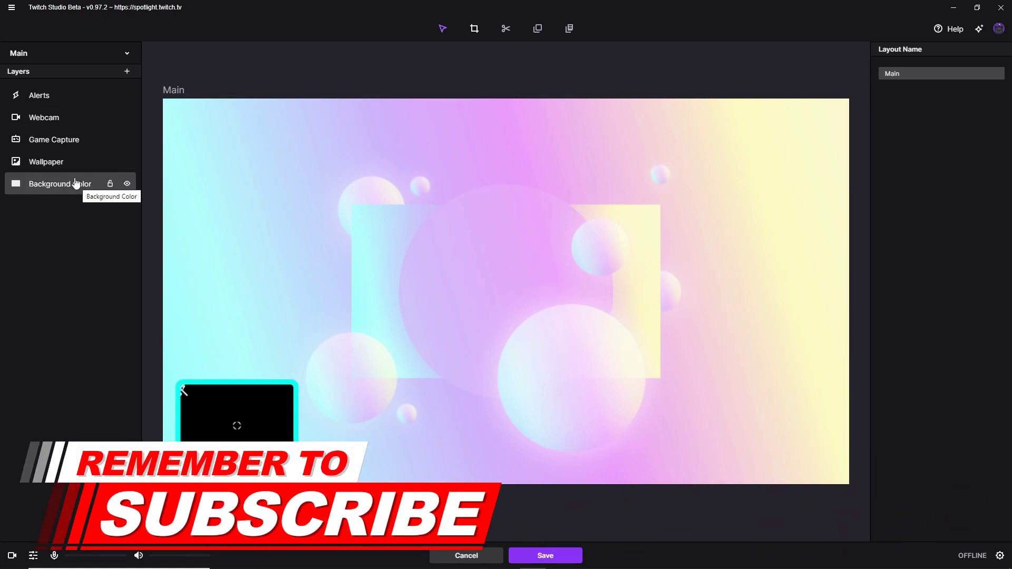
{"action": "left_click", "coordinate": [70, 96]}
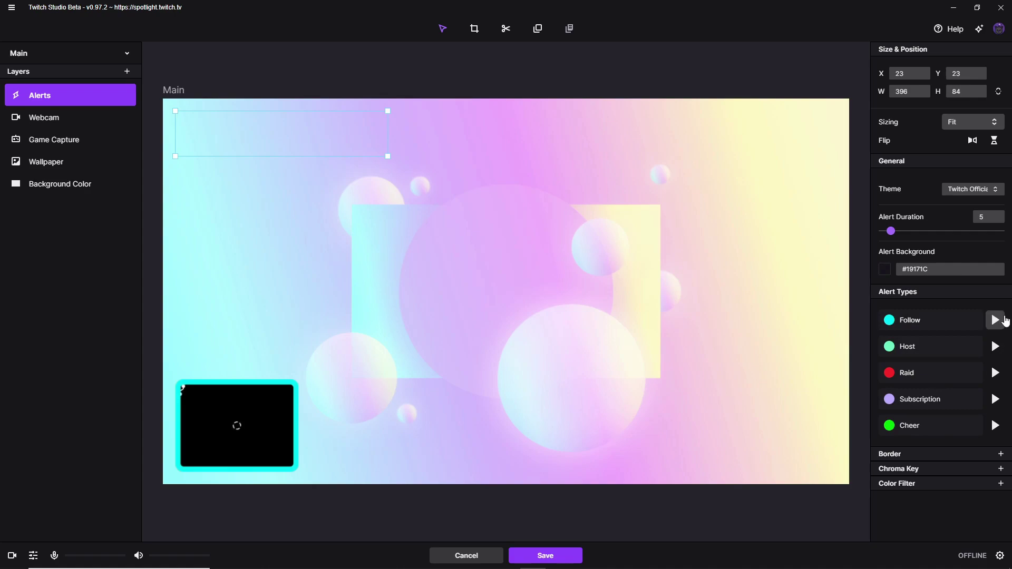
Step: Set the Follow alert's image to Kappa from the Media Library
{"action": "left_click", "coordinate": [963, 326]}
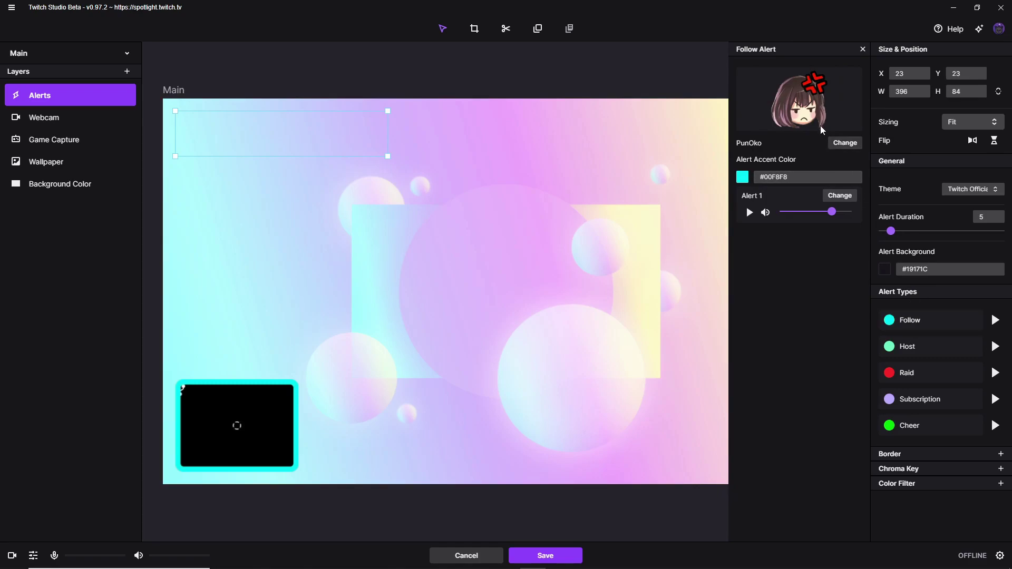
{"action": "left_click", "coordinate": [838, 144]}
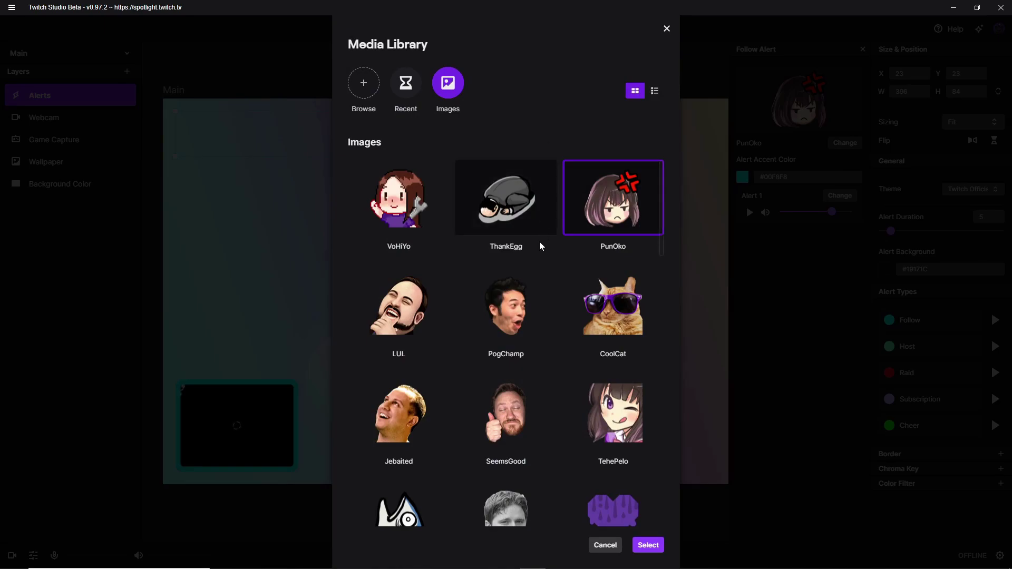
{"action": "scroll", "coordinate": [538, 264], "scroll_direction": "down", "scroll_amount": 3}
{"action": "scroll", "coordinate": [535, 296], "scroll_direction": "up", "scroll_amount": 3}
{"action": "scroll", "coordinate": [501, 287], "scroll_direction": "down", "scroll_amount": 8}
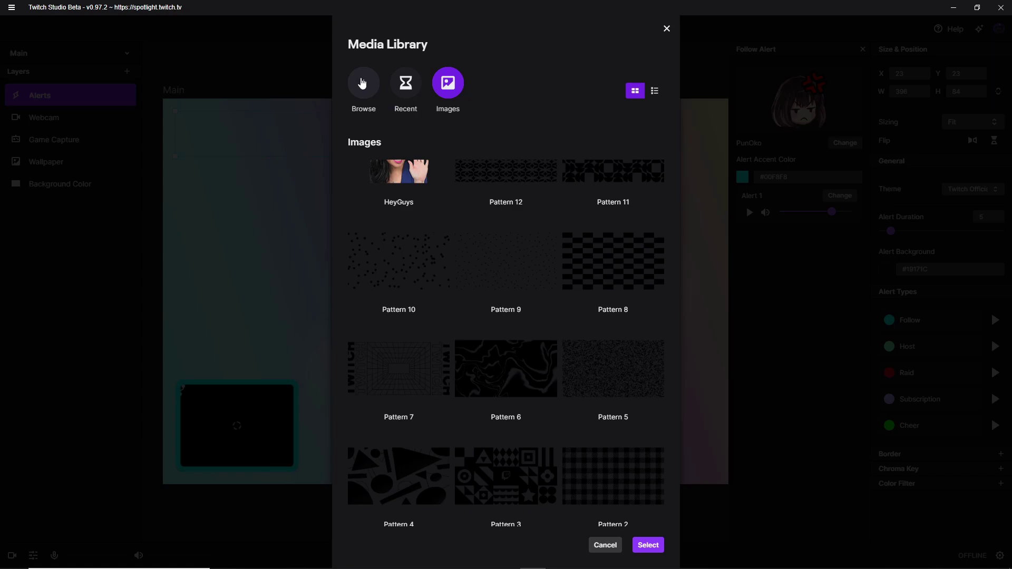
{"action": "scroll", "coordinate": [416, 237], "scroll_direction": "up", "scroll_amount": 7}
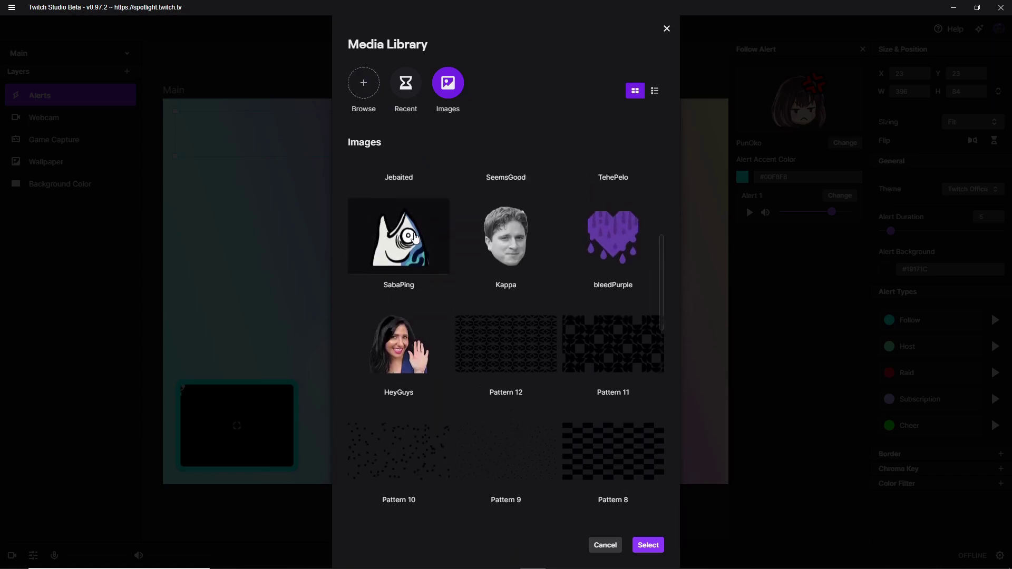
{"action": "left_click", "coordinate": [506, 468]}
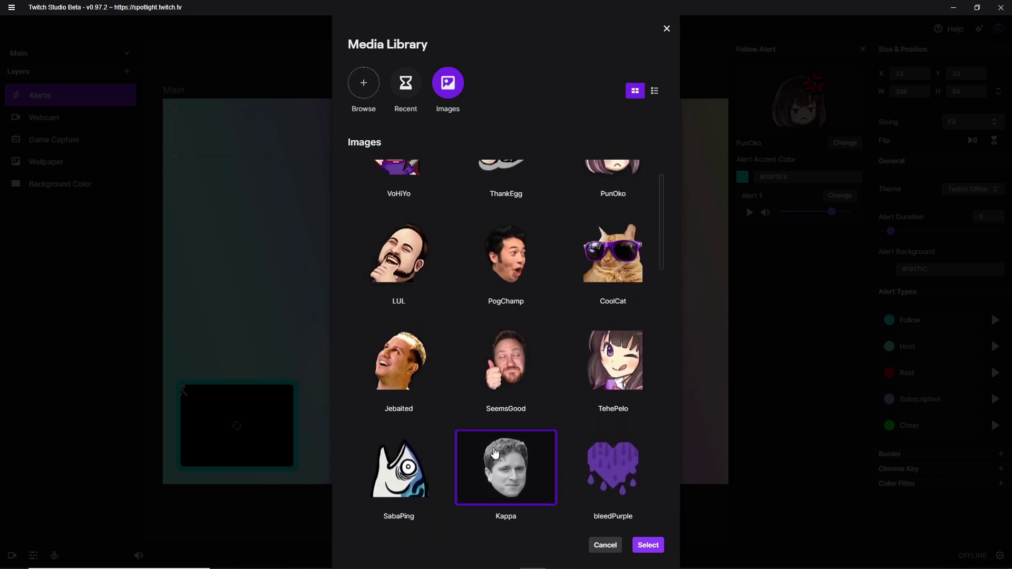
{"action": "left_click", "coordinate": [647, 544]}
Step: Lower the Follow alert's sound volume and browse sounds, keeping the current sound
{"action": "left_click_drag", "start_coordinate": [832, 211], "coordinate": [796, 214]}
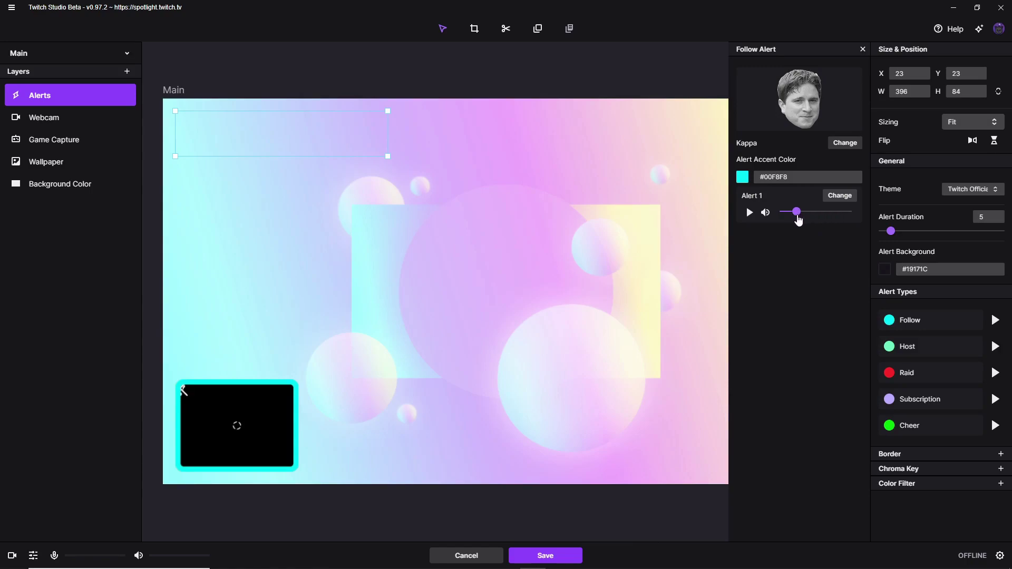
{"action": "left_click", "coordinate": [832, 196]}
{"action": "left_click", "coordinate": [448, 84]}
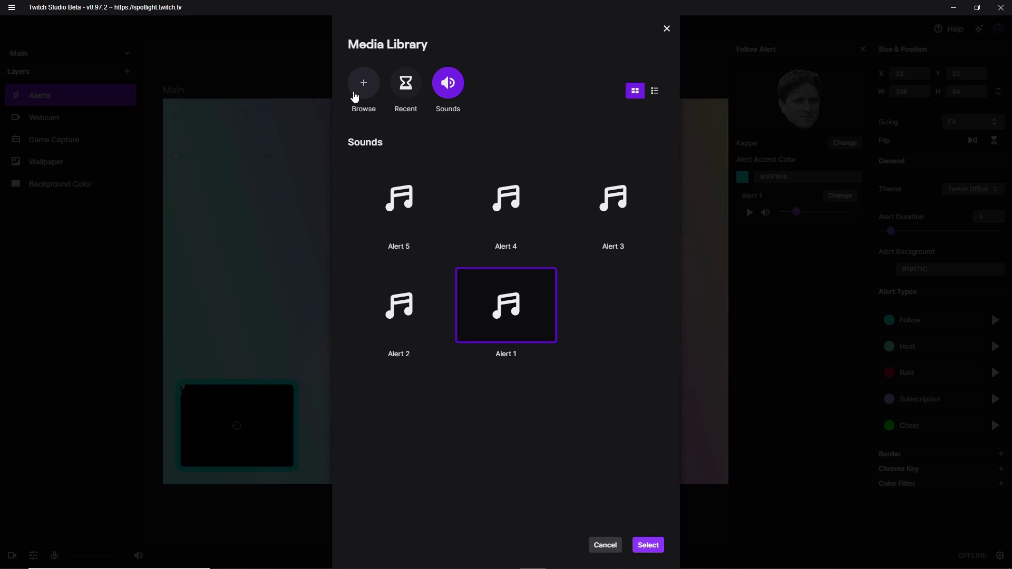
{"action": "left_click", "coordinate": [666, 29]}
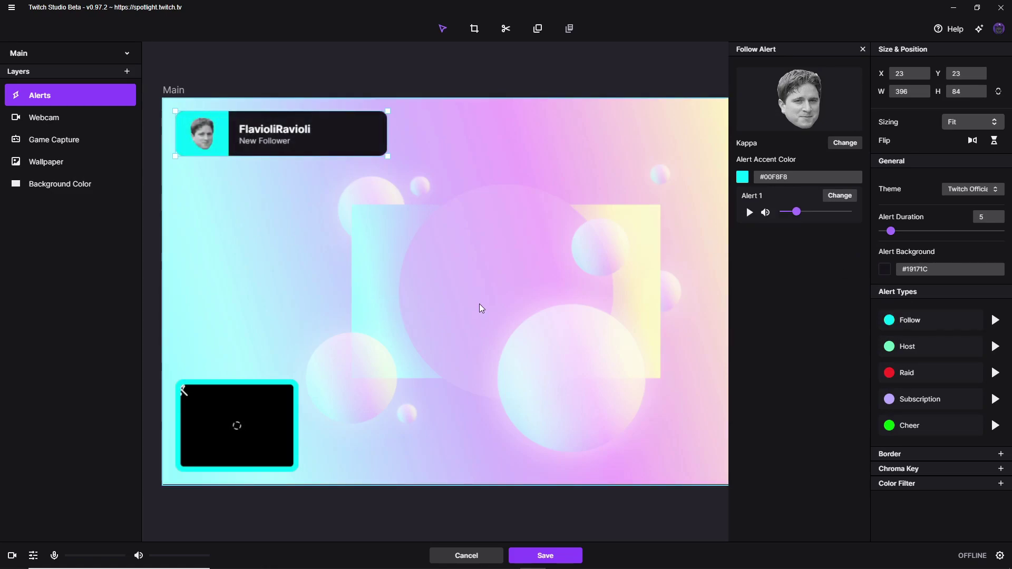
Step: Review the Host, Raid, Subscription and Cheer alerts, then play a test Follow alert
{"action": "left_click", "coordinate": [956, 350]}
{"action": "left_click", "coordinate": [954, 378]}
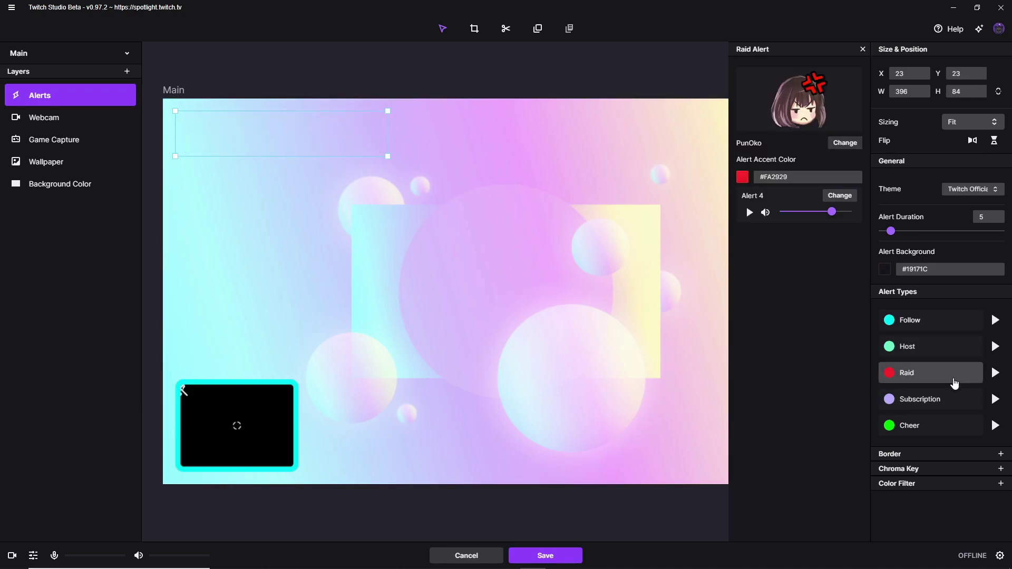
{"action": "left_click", "coordinate": [957, 404]}
{"action": "left_click", "coordinate": [954, 429]}
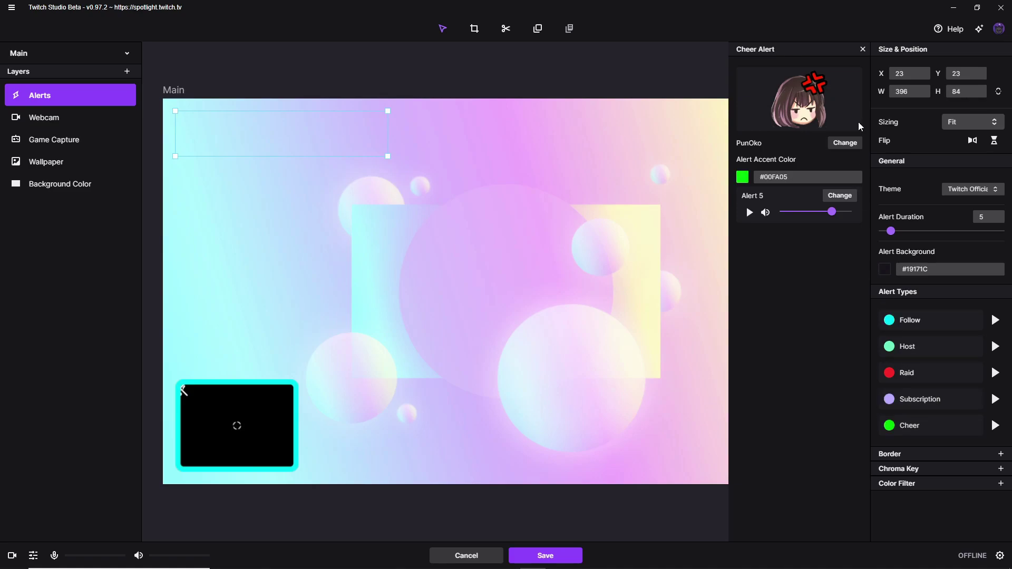
{"action": "left_click", "coordinate": [841, 150]}
{"action": "left_click", "coordinate": [667, 28]}
{"action": "left_click", "coordinate": [995, 320]}
Step: Switch the Webcam layer's camera to Logitech BRIO in Webcam Setup
{"action": "left_click", "coordinate": [62, 123]}
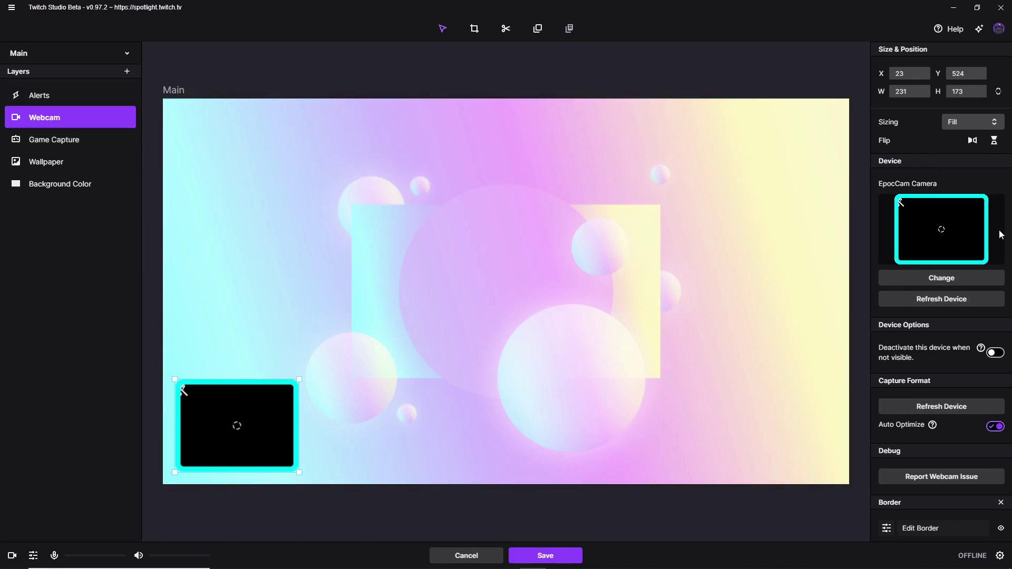
{"action": "left_click", "coordinate": [960, 276]}
{"action": "left_click", "coordinate": [591, 206]}
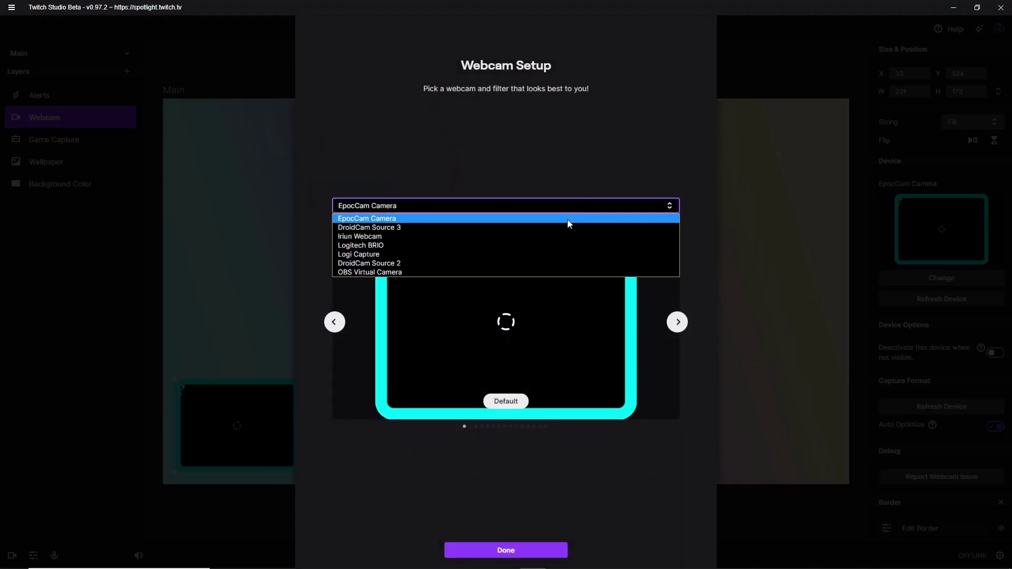
{"action": "left_click", "coordinate": [539, 245]}
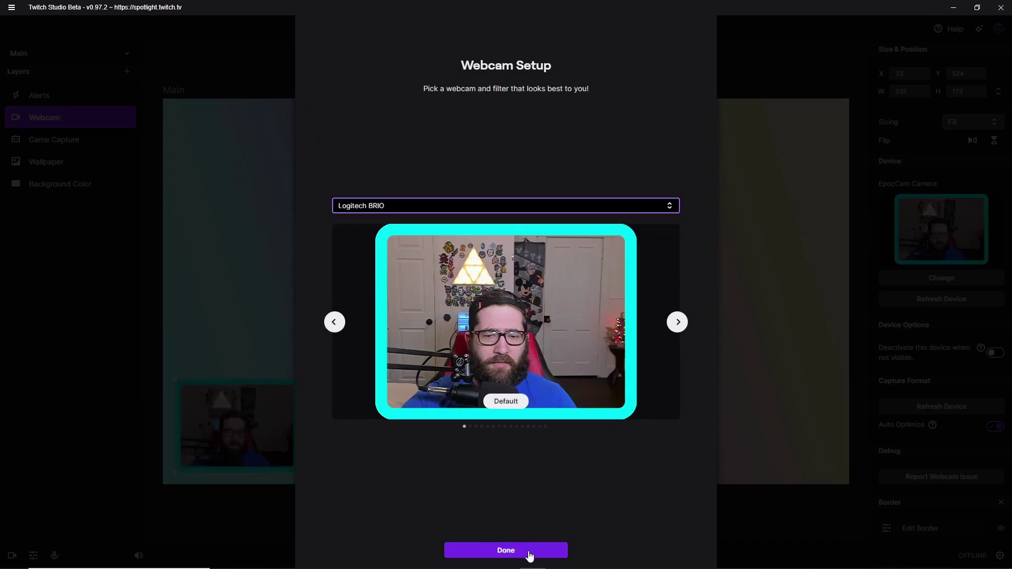
{"action": "left_click", "coordinate": [526, 551]}
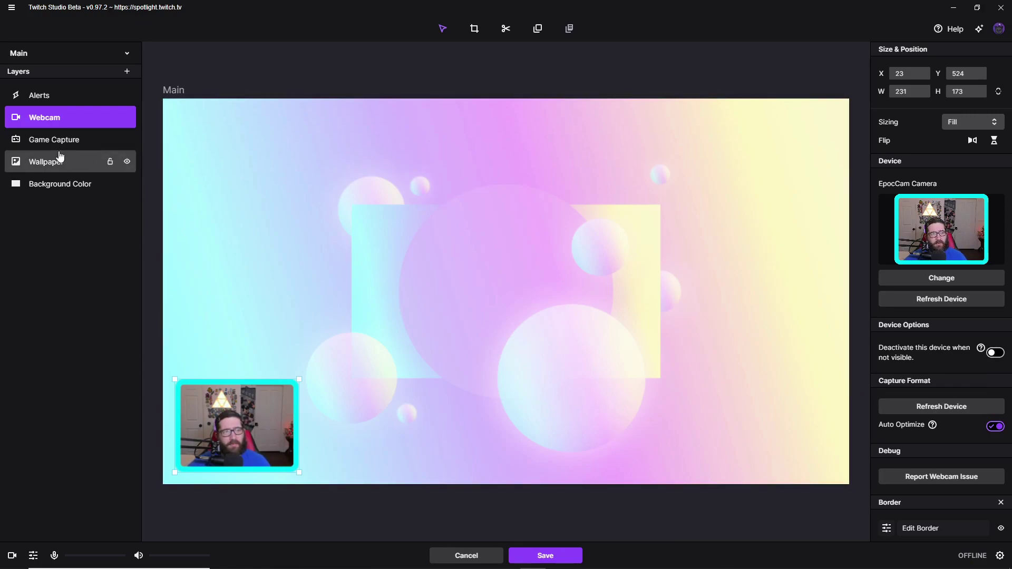
{"action": "mouse_move", "coordinate": [127, 95]}
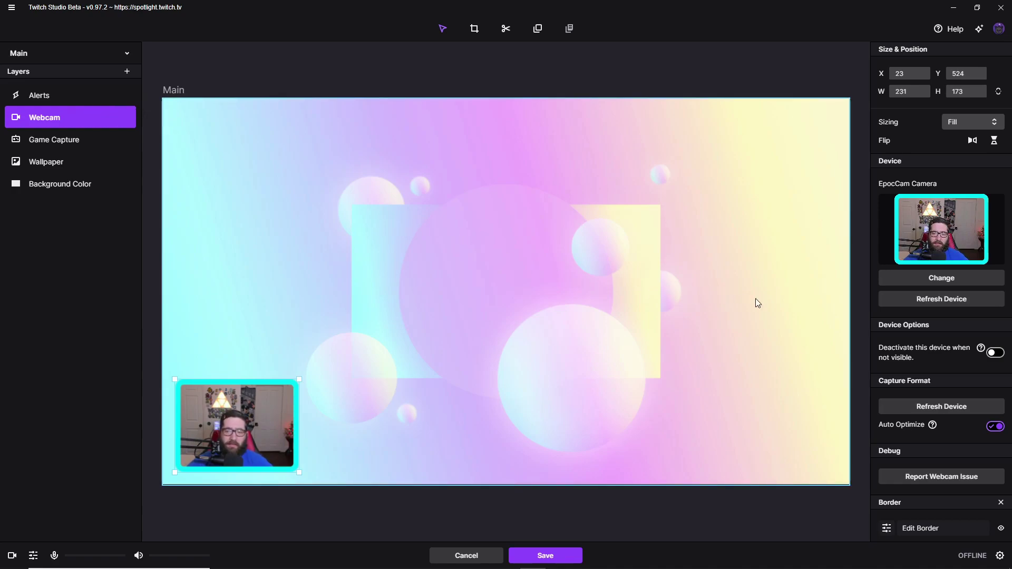
Step: Keep the webcam's cyan #00F8F8 border at size 10, round its corners, and close the Border panel
{"action": "scroll", "coordinate": [984, 449], "scroll_direction": "down", "scroll_amount": 1}
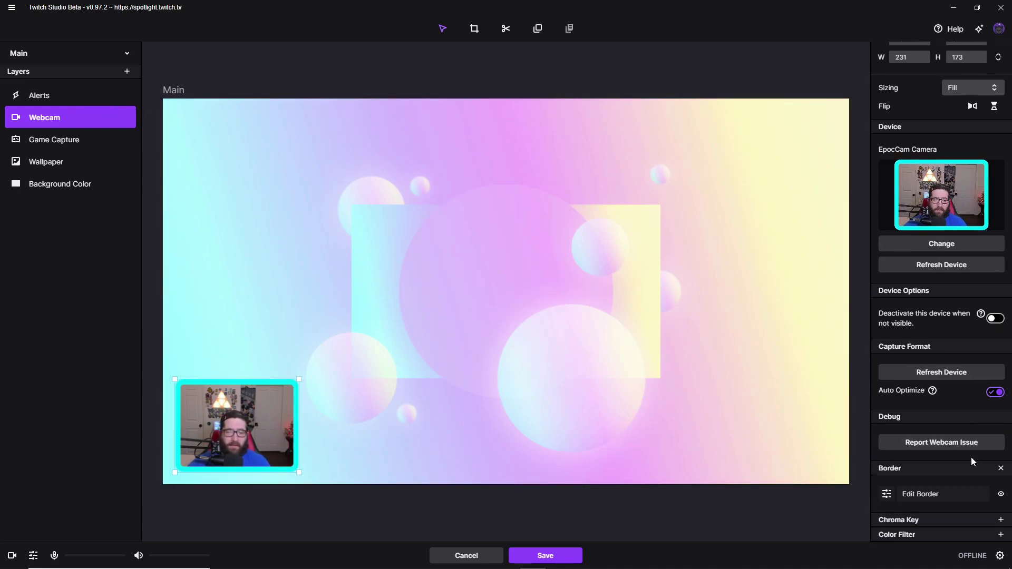
{"action": "left_click", "coordinate": [973, 494]}
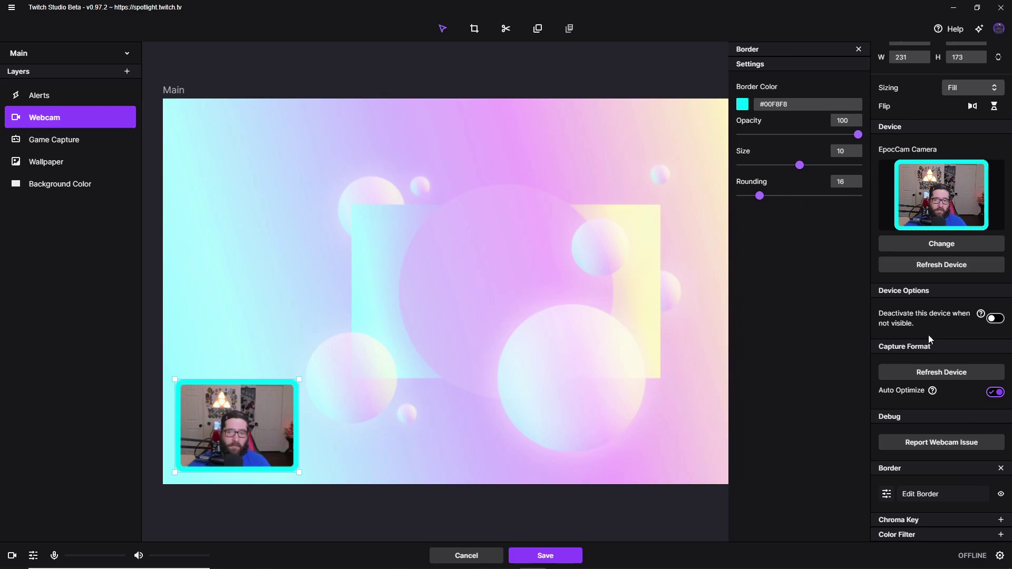
{"action": "left_click", "coordinate": [1001, 494]}
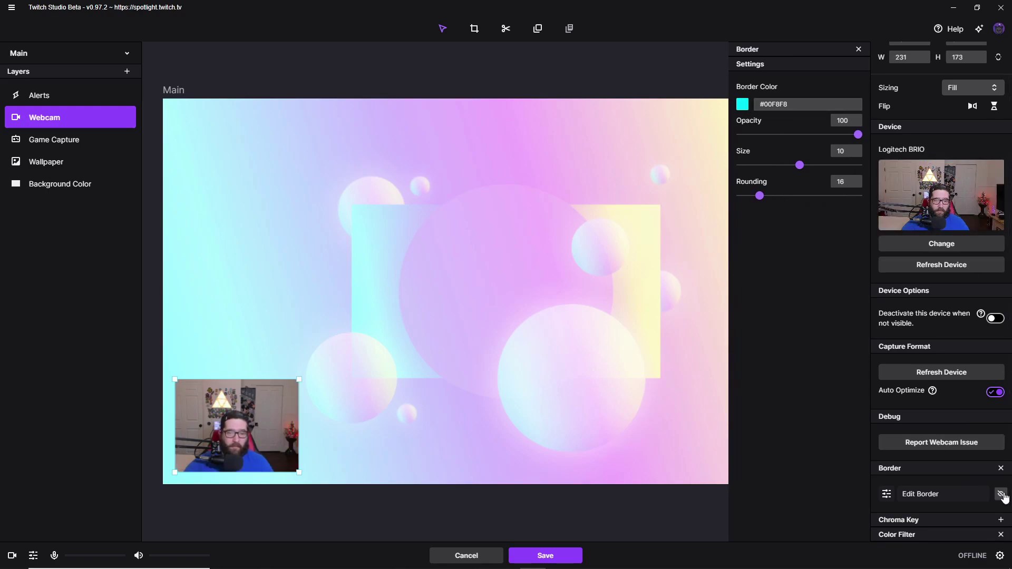
{"action": "left_click", "coordinate": [1001, 494]}
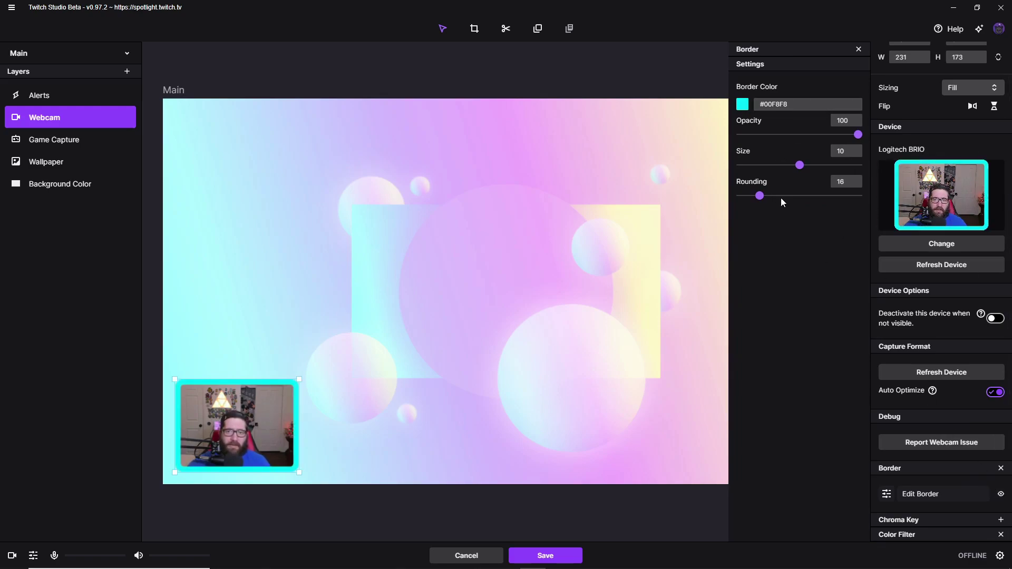
{"action": "left_click_drag", "start_coordinate": [757, 201], "coordinate": [815, 203]}
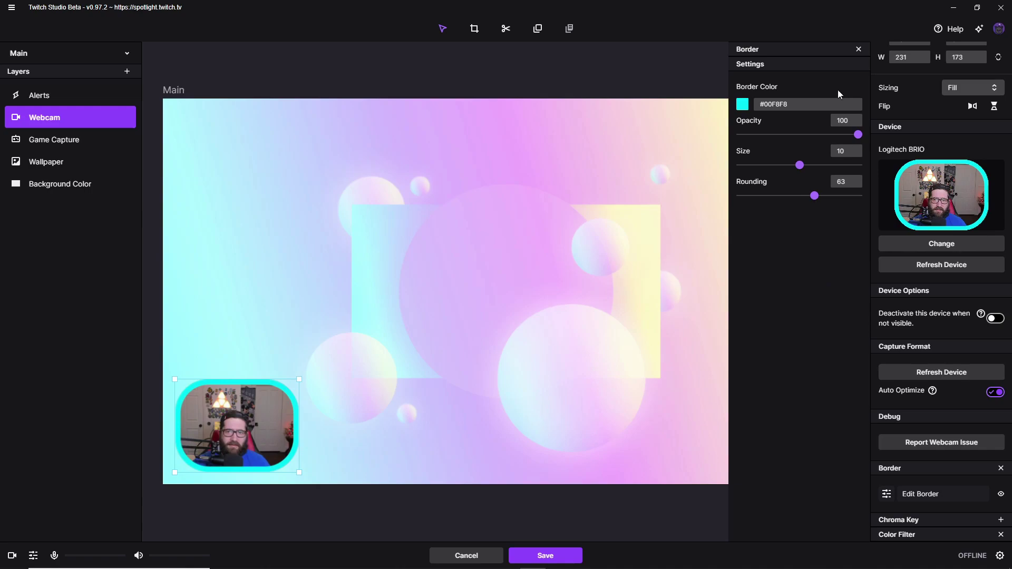
{"action": "left_click", "coordinate": [858, 49]}
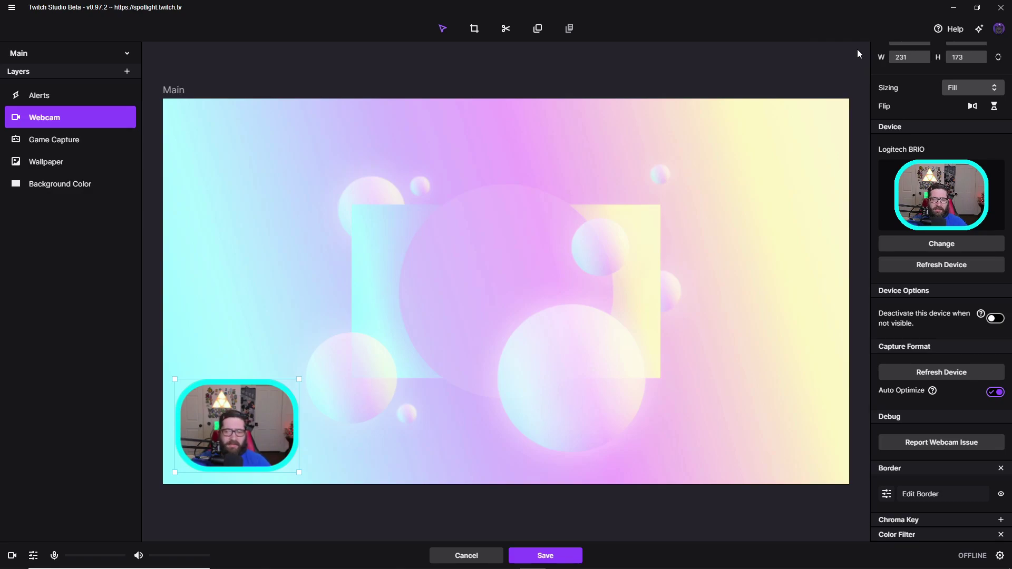
{"action": "scroll", "coordinate": [943, 375], "scroll_direction": "down", "scroll_amount": 1}
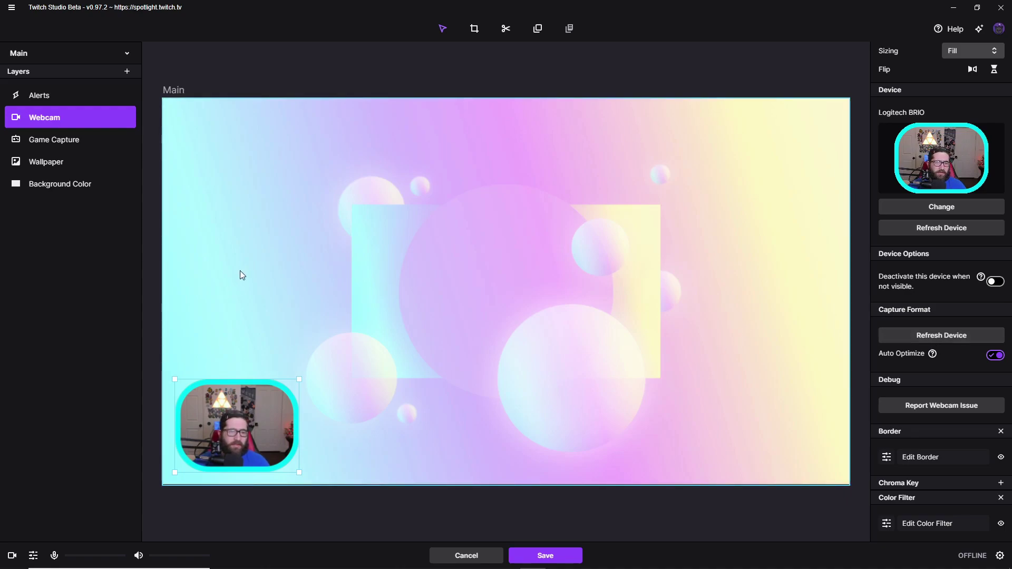
Step: Set the Game Capture layer's source to the Hades.exe window with Capture cursor turned off
{"action": "left_click", "coordinate": [310, 222]}
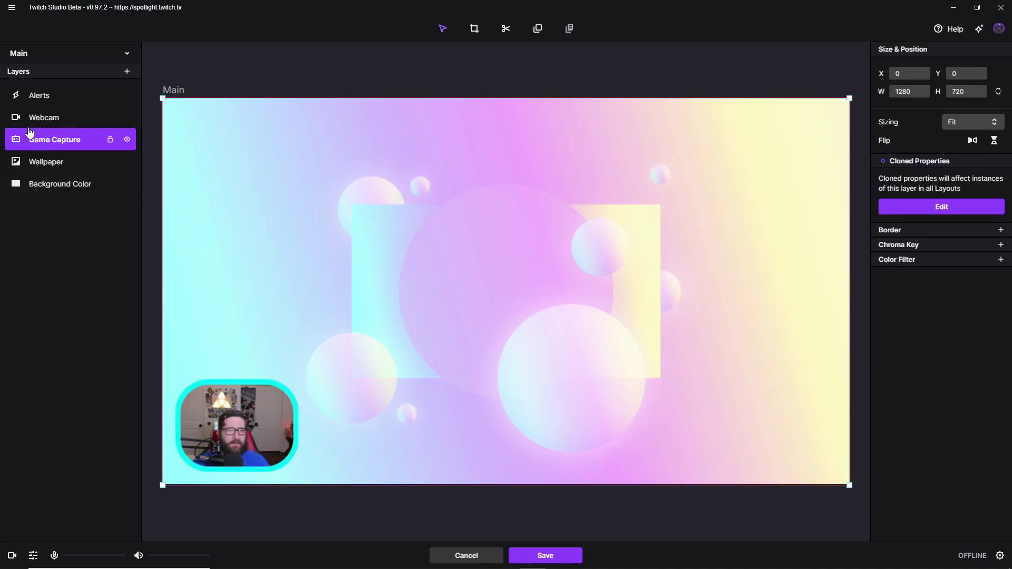
{"action": "left_click", "coordinate": [961, 211]}
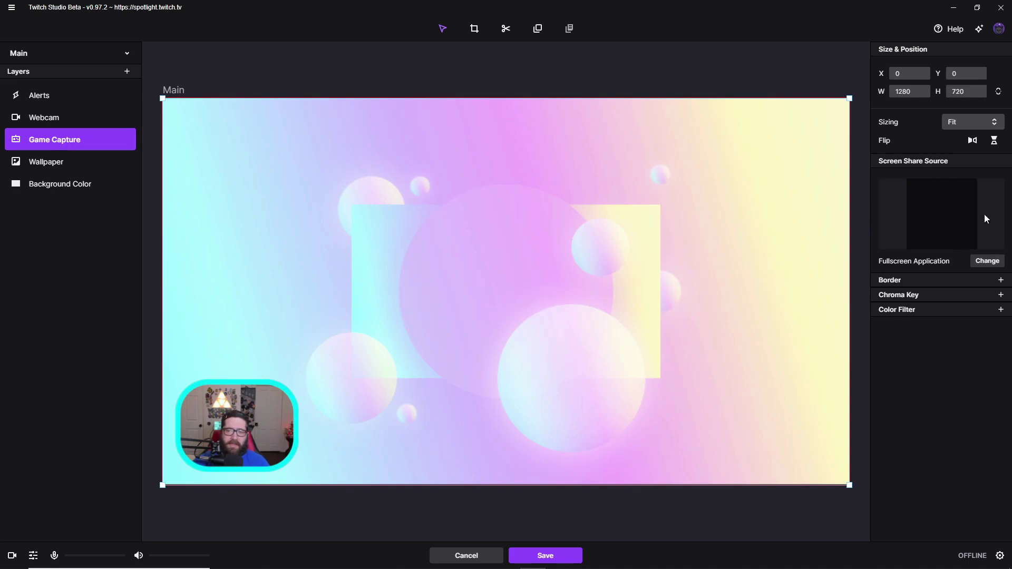
{"action": "left_click", "coordinate": [984, 262]}
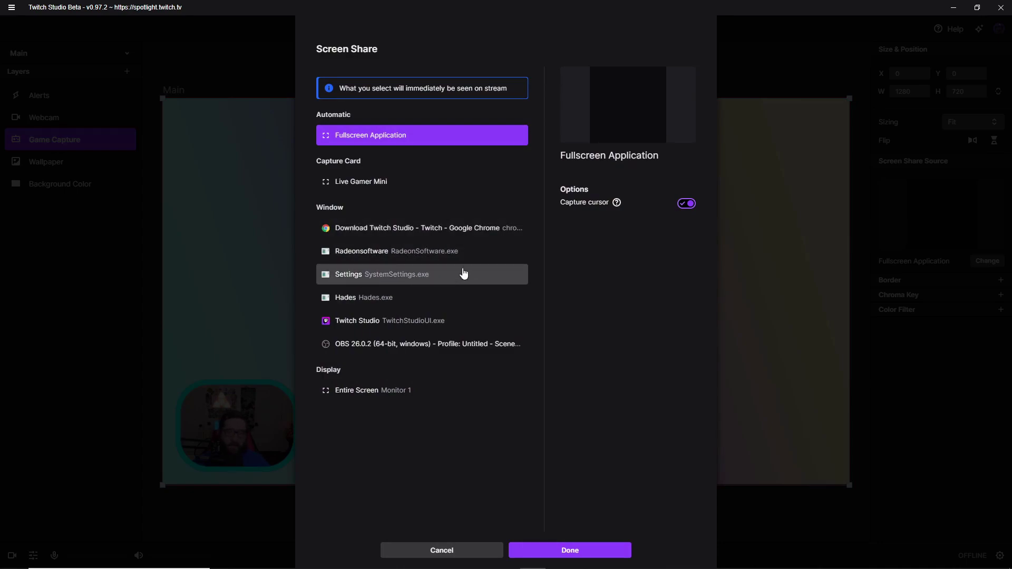
{"action": "left_click", "coordinate": [465, 306]}
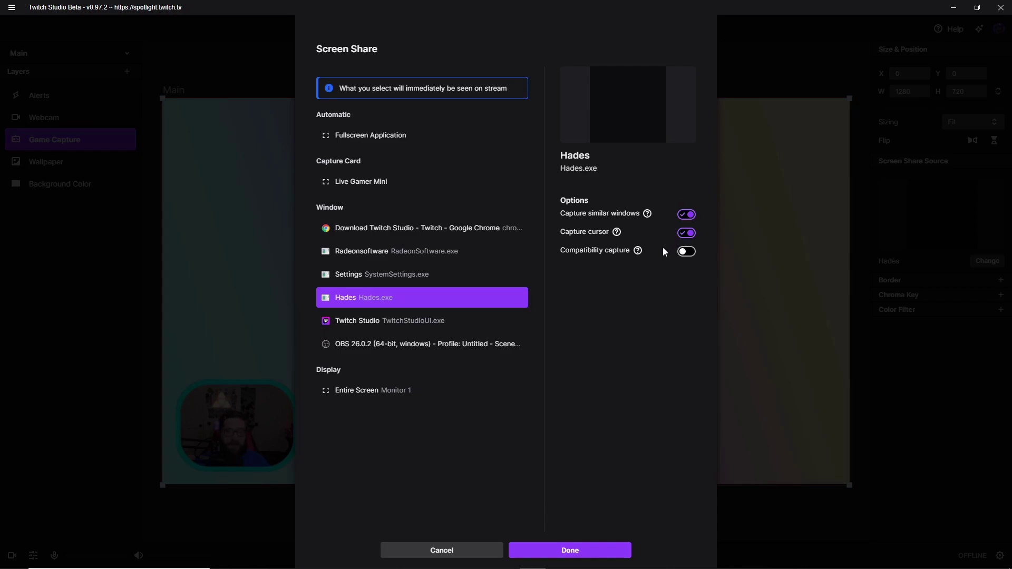
{"action": "mouse_move", "coordinate": [637, 253]}
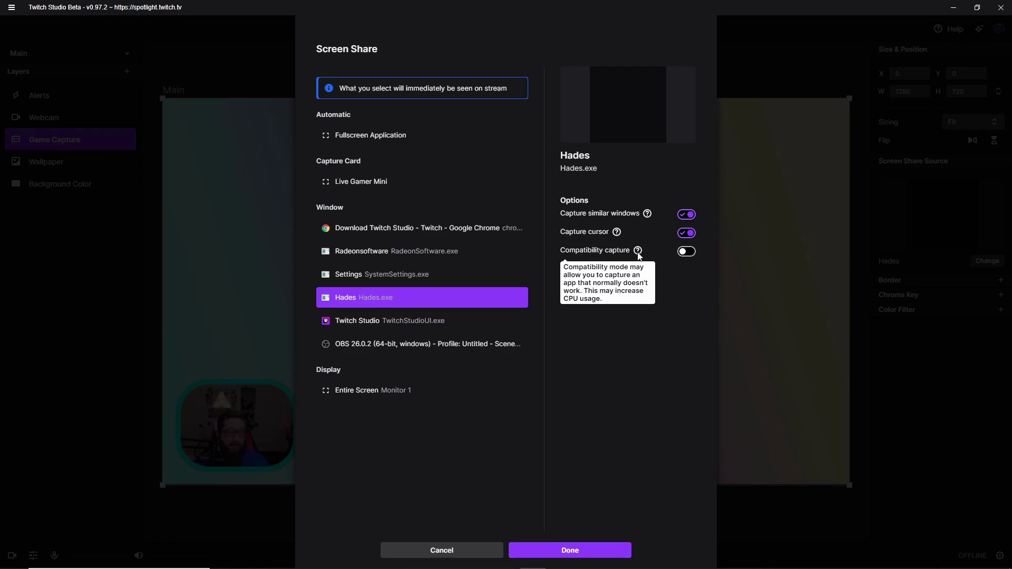
{"action": "left_click", "coordinate": [687, 233]}
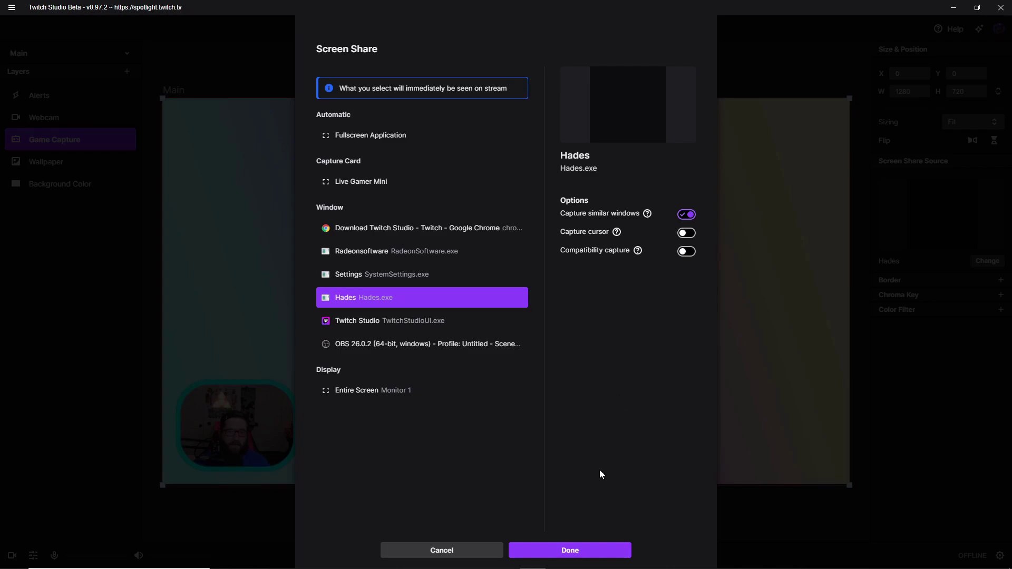
{"action": "left_click", "coordinate": [597, 548]}
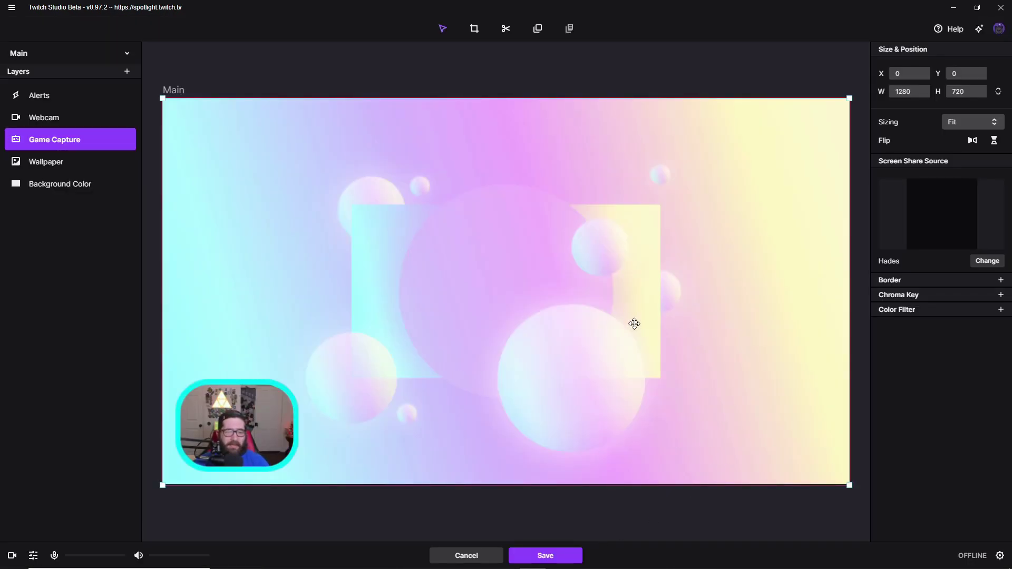
Step: Bring the Hades game window to the front, then alt-tab back to Twitch Studio
{"action": "mouse_move", "coordinate": [565, 560]}
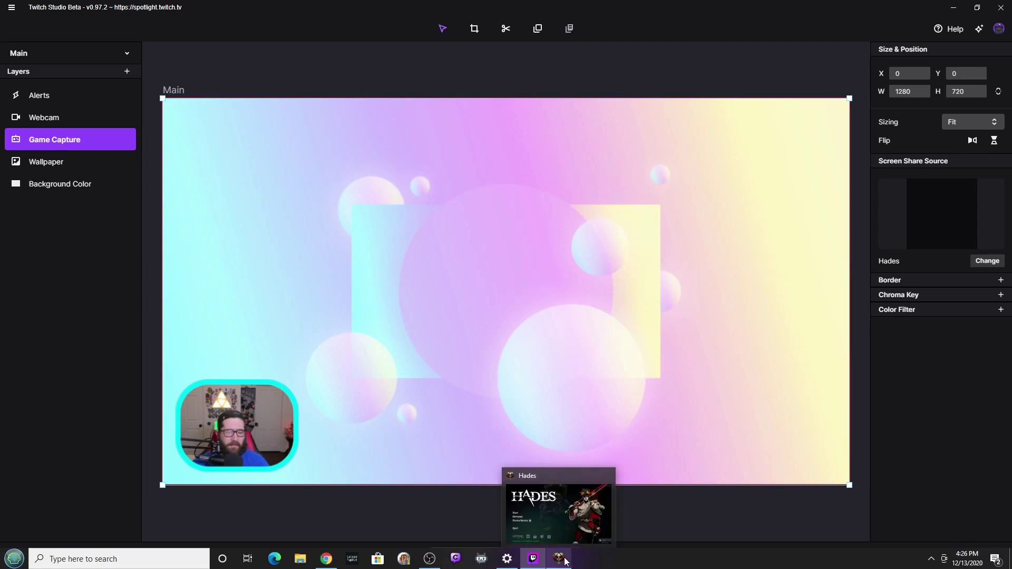
{"action": "left_click", "coordinate": [565, 560]}
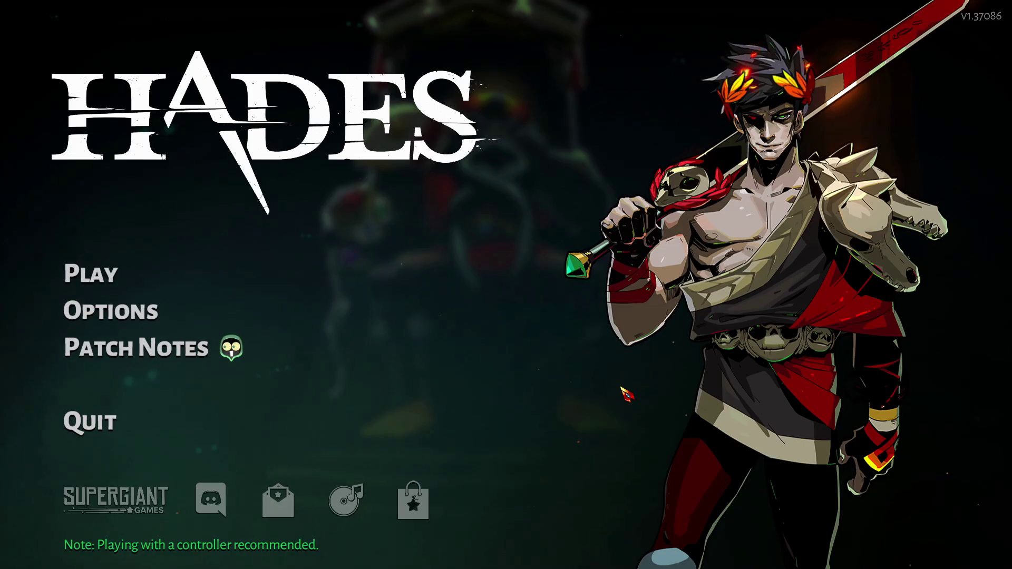
{"action": "key", "text": "alt+Tab"}
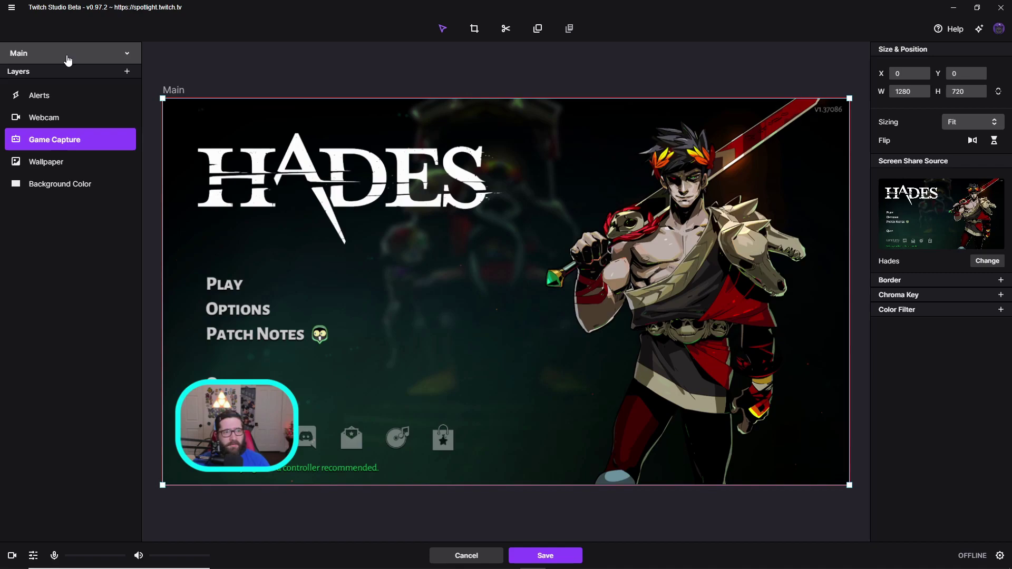
Step: Switch to the Be Right Back layout and delete its Dot Color layer
{"action": "left_click", "coordinate": [68, 57]}
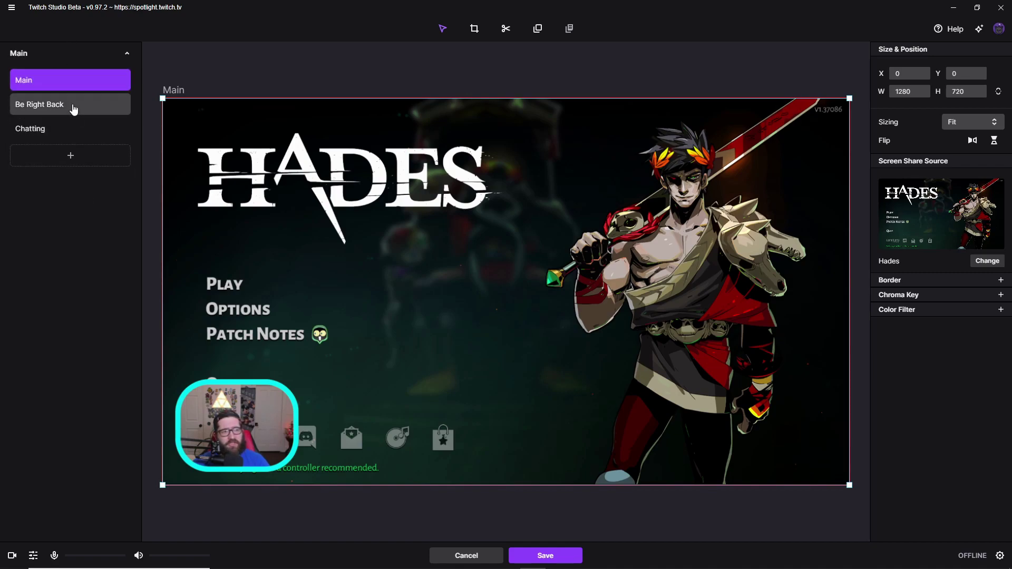
{"action": "left_click", "coordinate": [73, 111]}
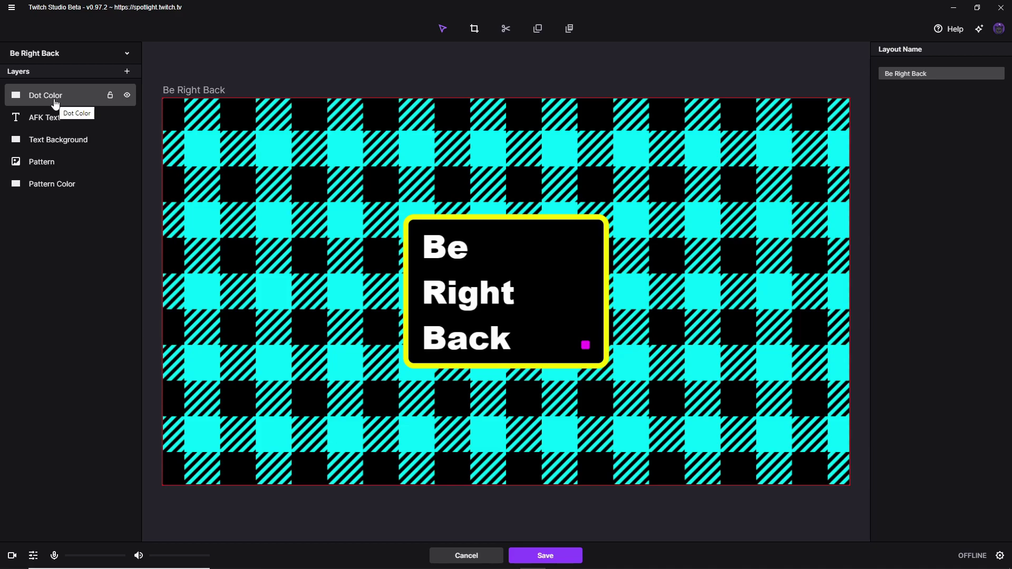
{"action": "left_click", "coordinate": [55, 102]}
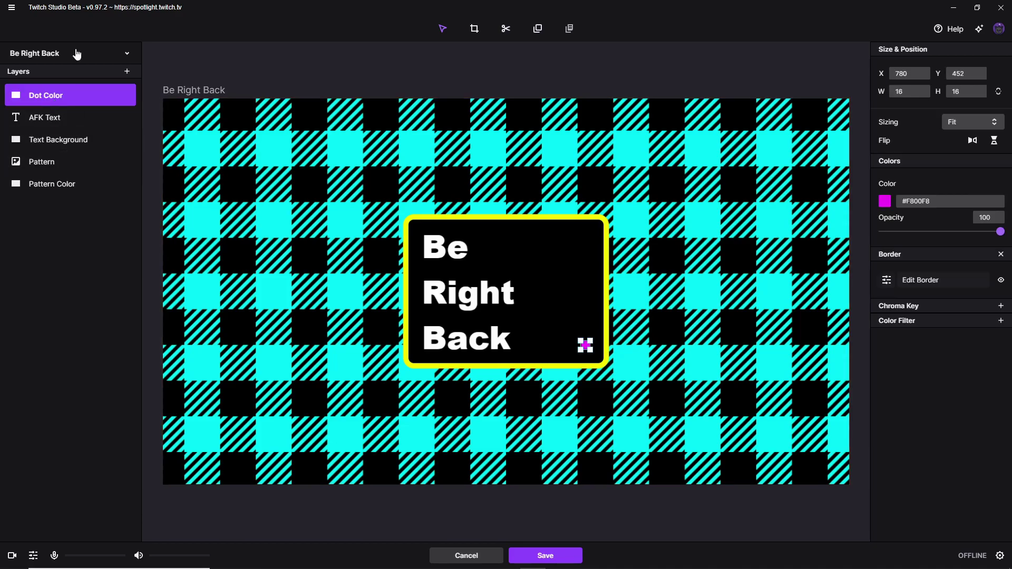
{"action": "key", "text": "Delete"}
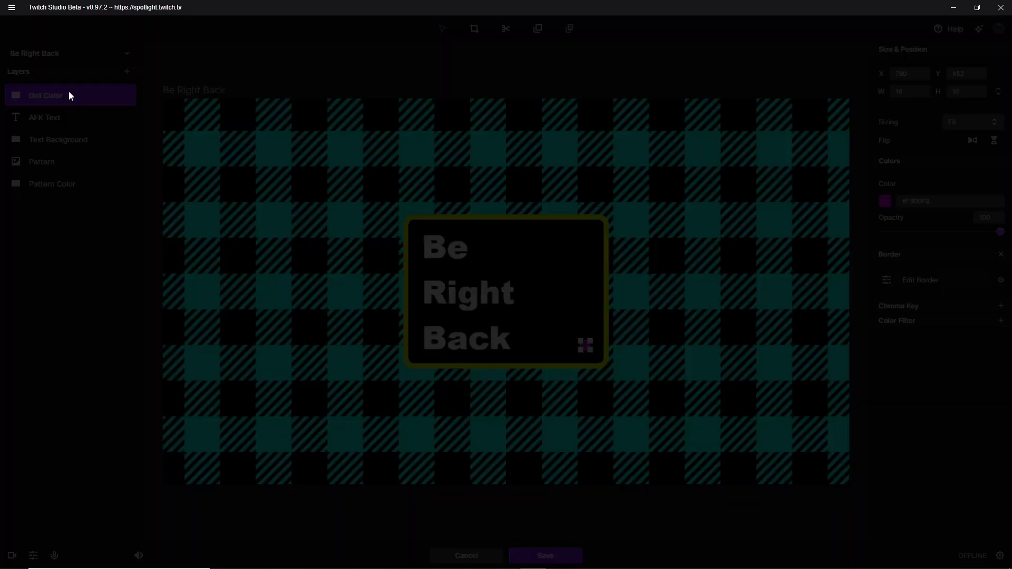
{"action": "left_click", "coordinate": [547, 321]}
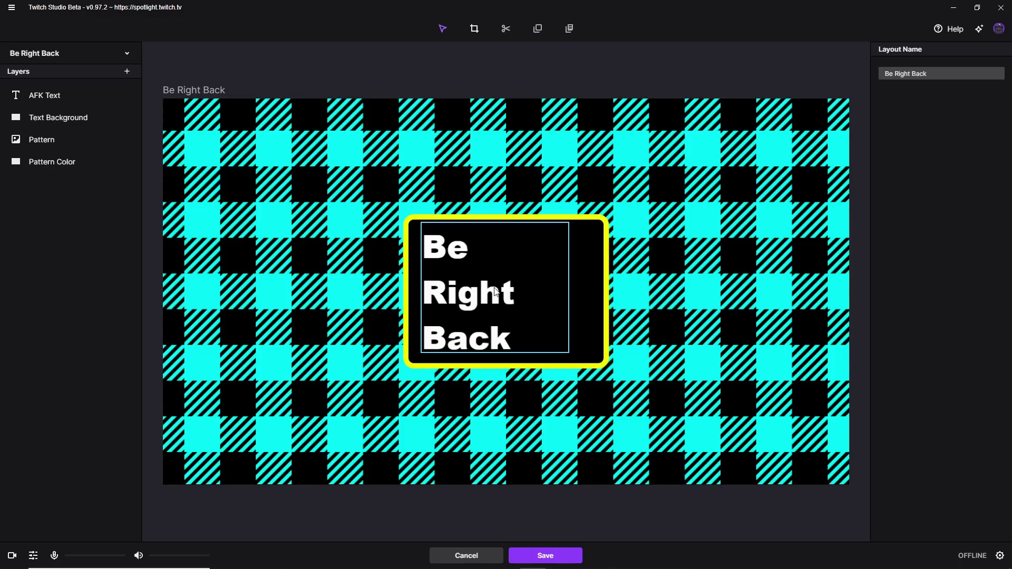
Step: Change the AFK Text layer's colour to red (#FF0000)
{"action": "left_click", "coordinate": [74, 100]}
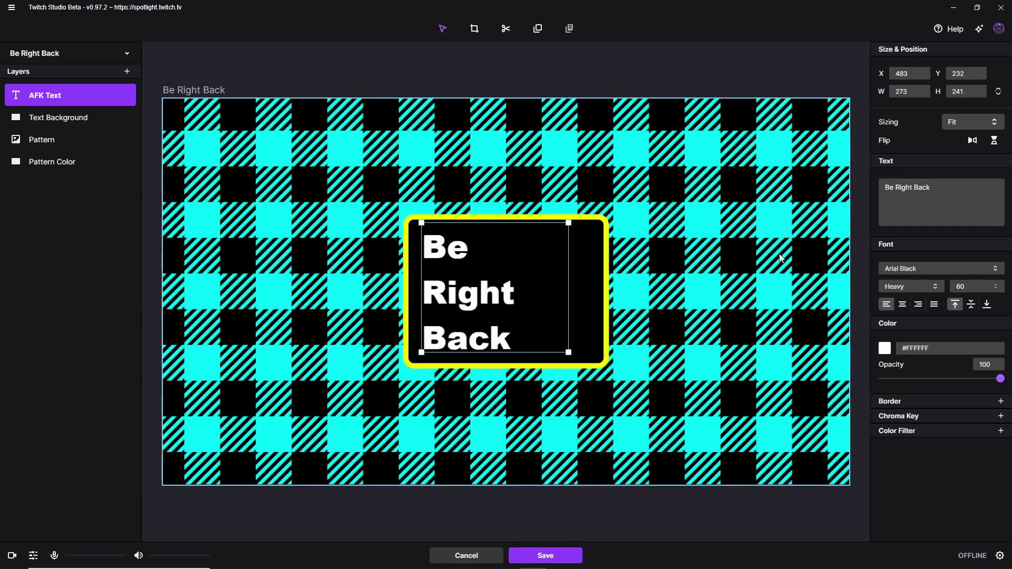
{"action": "left_click", "coordinate": [885, 349]}
{"action": "left_click_drag", "start_coordinate": [946, 286], "coordinate": [960, 256]}
{"action": "left_click", "coordinate": [3, 321]}
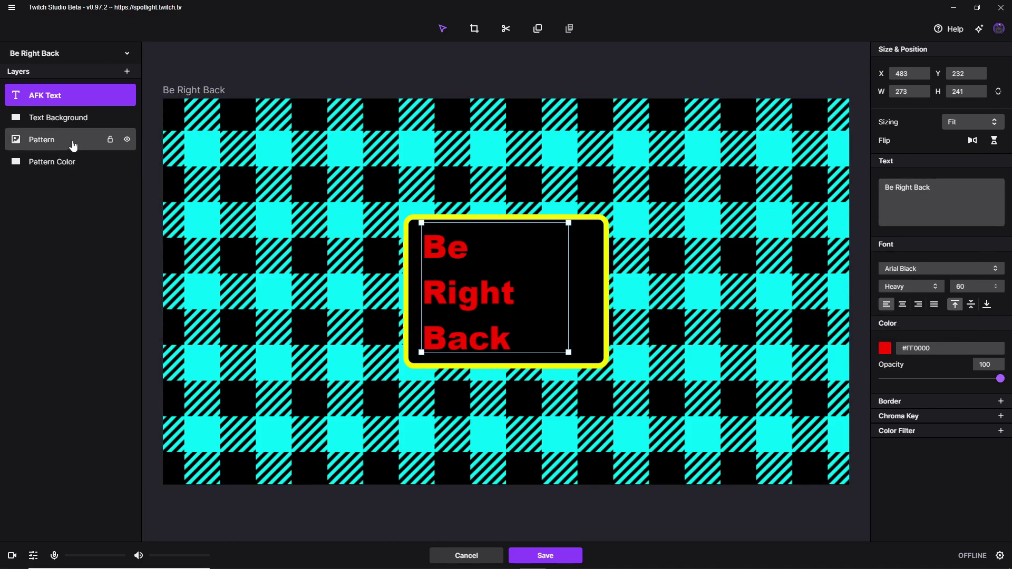
Step: Add a Twitch Alerts layer to the Be Right Back layout with its default name
{"action": "left_click", "coordinate": [126, 73]}
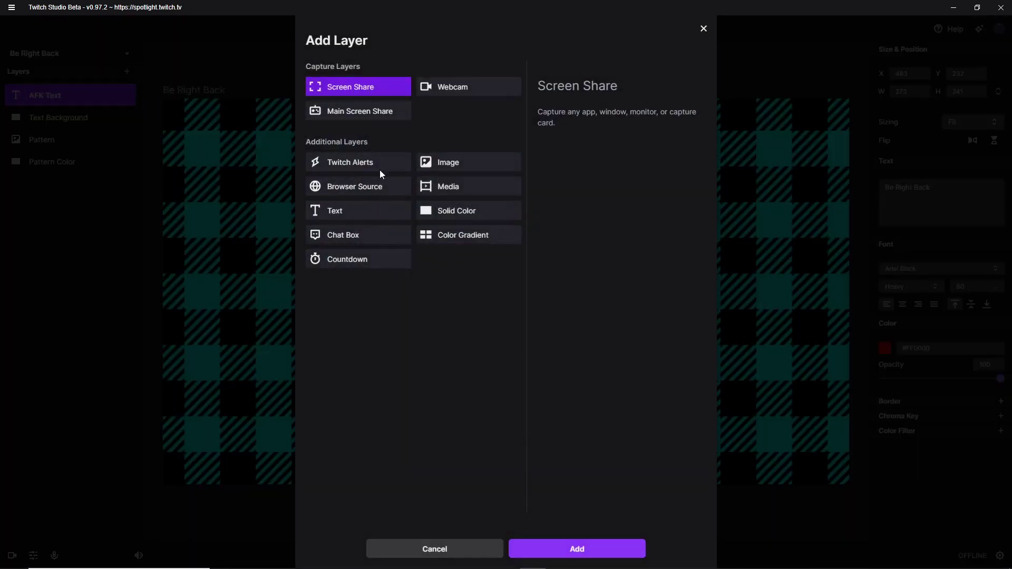
{"action": "left_click", "coordinate": [382, 166]}
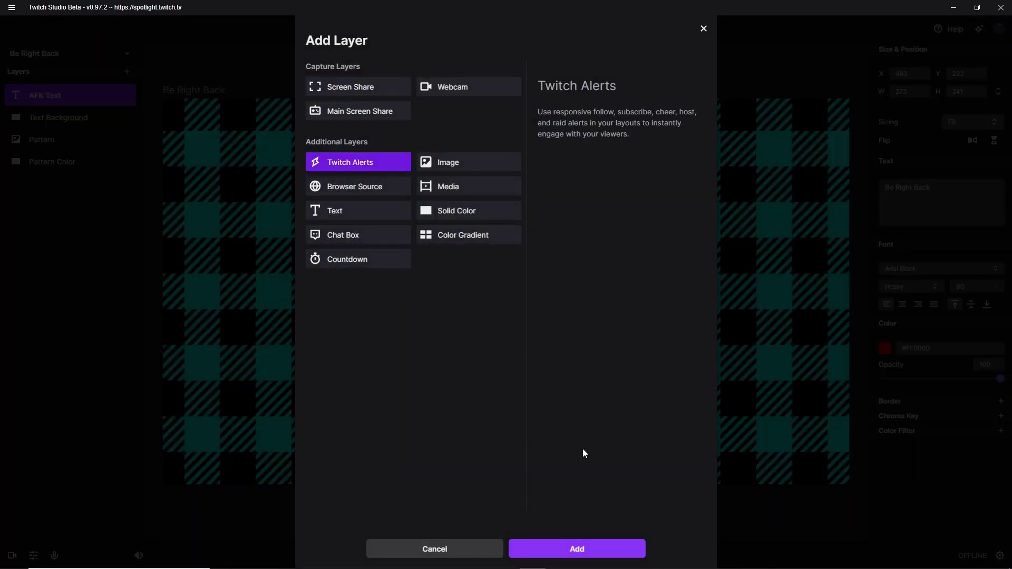
{"action": "left_click", "coordinate": [591, 543]}
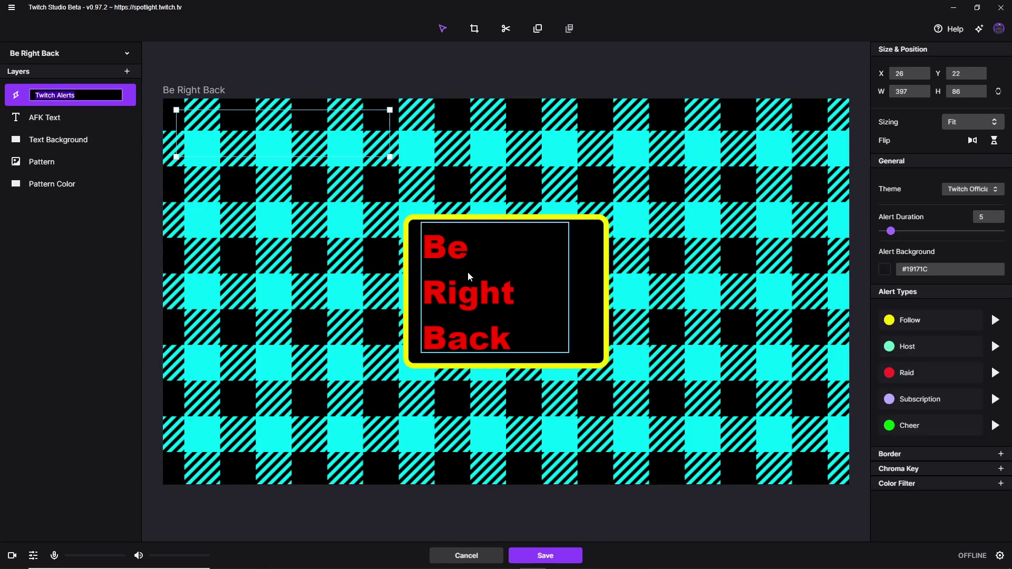
{"action": "left_click", "coordinate": [70, 264]}
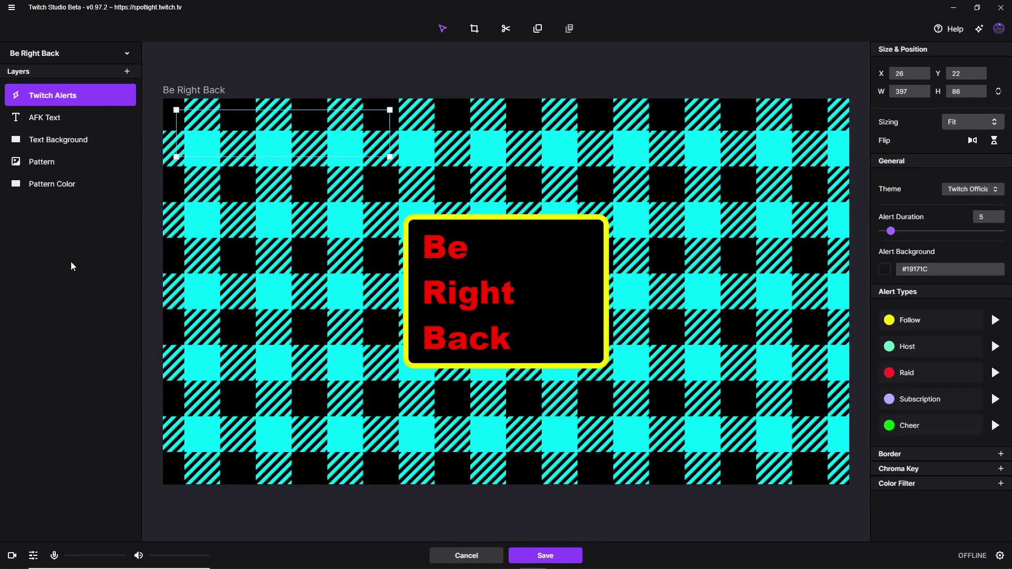
Step: Set the Subscription alert's sound to Alert 4 from the Sounds library
{"action": "left_click", "coordinate": [955, 321]}
{"action": "left_click", "coordinate": [949, 347]}
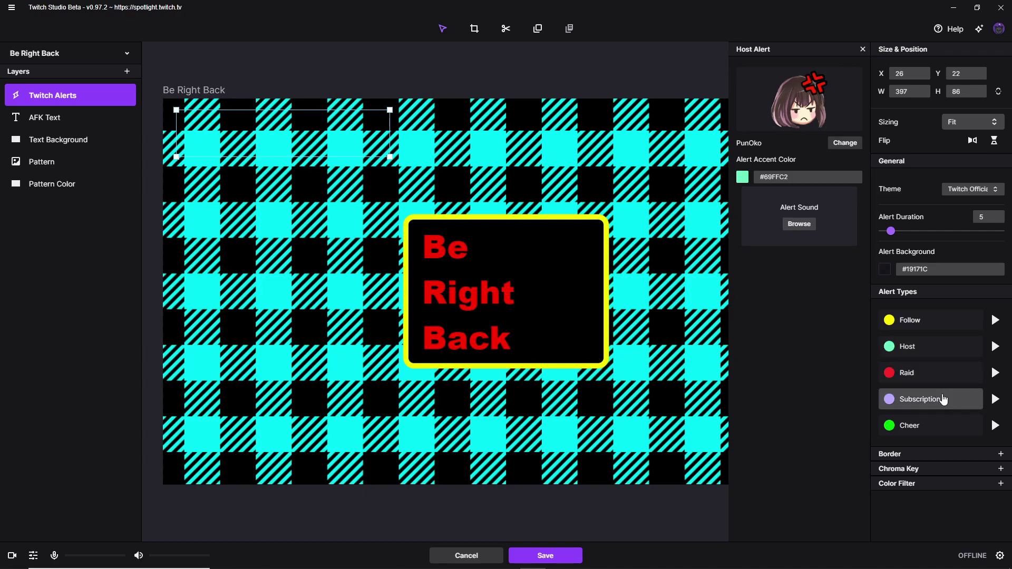
{"action": "left_click", "coordinate": [953, 380]}
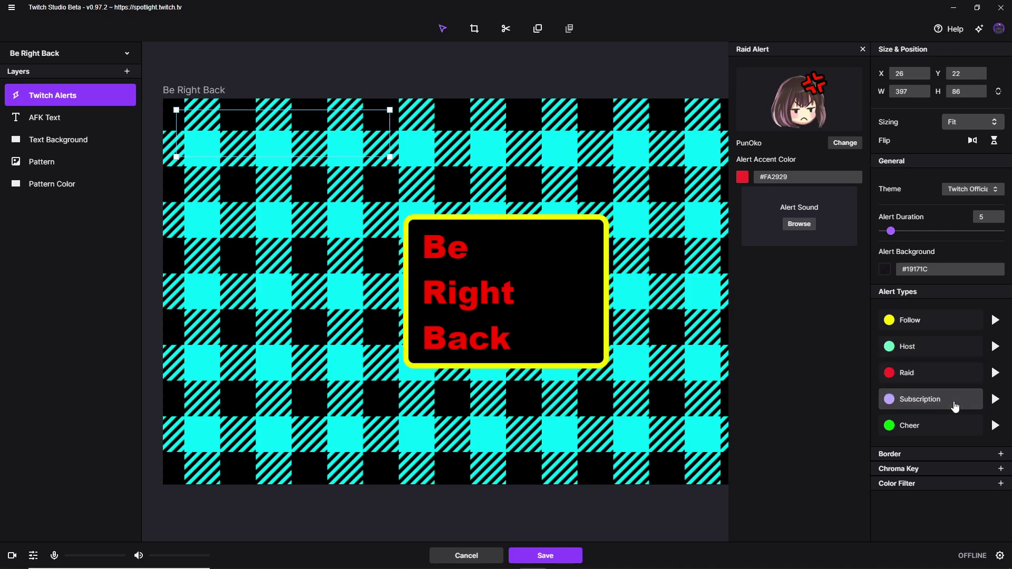
{"action": "left_click", "coordinate": [955, 403]}
{"action": "left_click", "coordinate": [803, 226]}
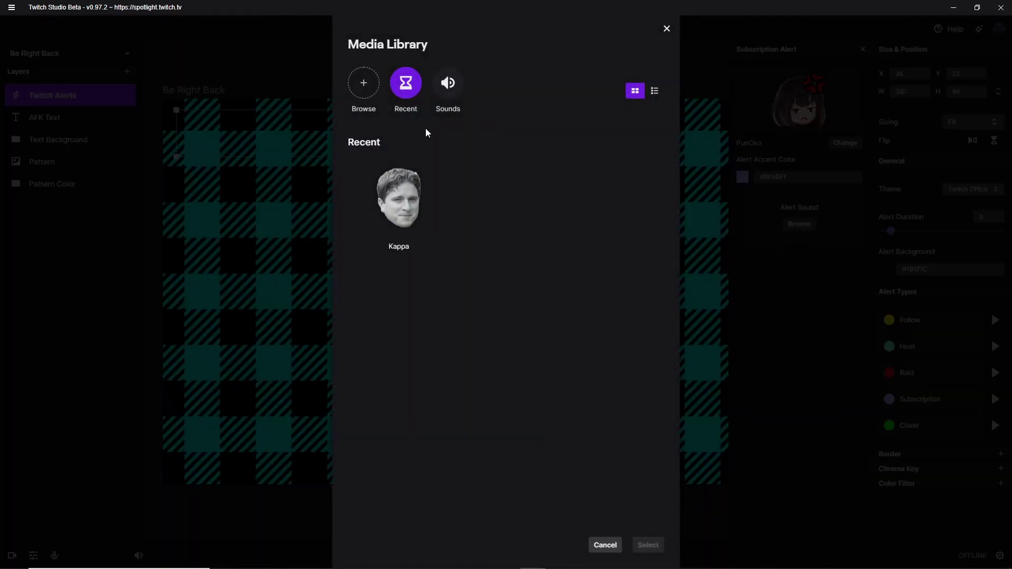
{"action": "left_click", "coordinate": [445, 100]}
{"action": "left_click", "coordinate": [515, 225]}
{"action": "left_click", "coordinate": [648, 545]}
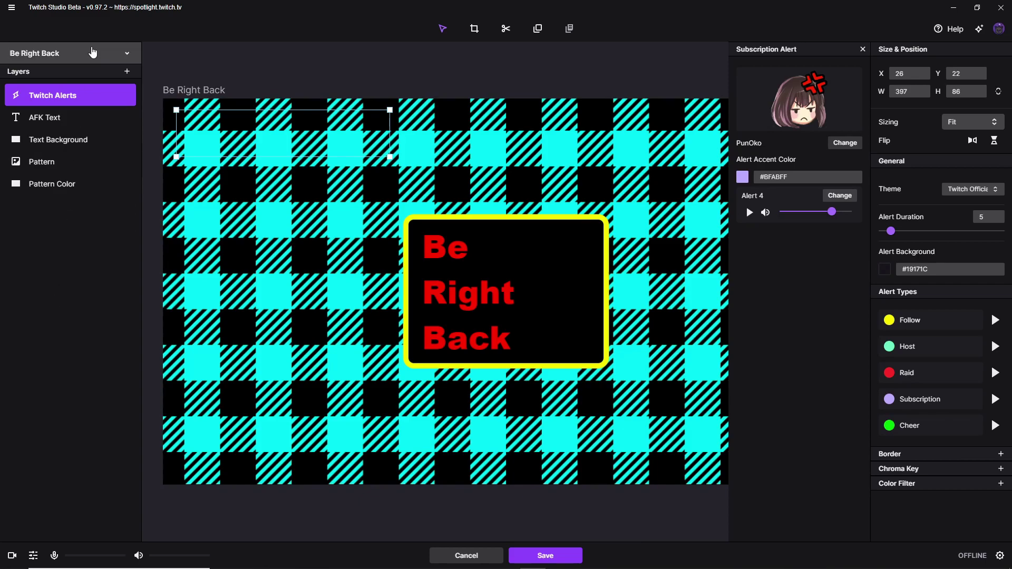
Step: Add a Chat Box layer and size it to a 304×464 column at X 907
{"action": "left_click", "coordinate": [125, 71]}
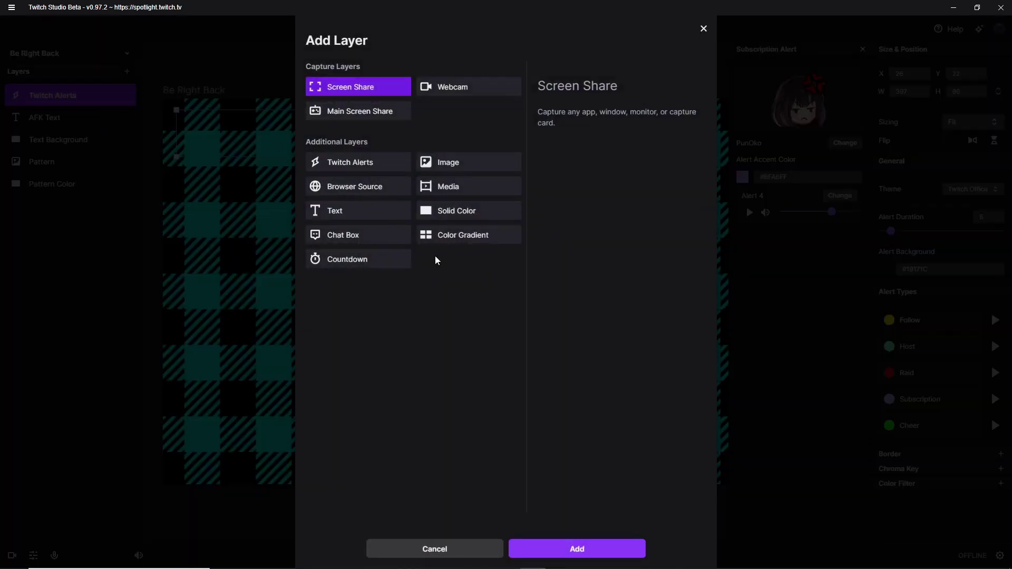
{"action": "left_click", "coordinate": [393, 244]}
{"action": "left_click", "coordinate": [569, 548]}
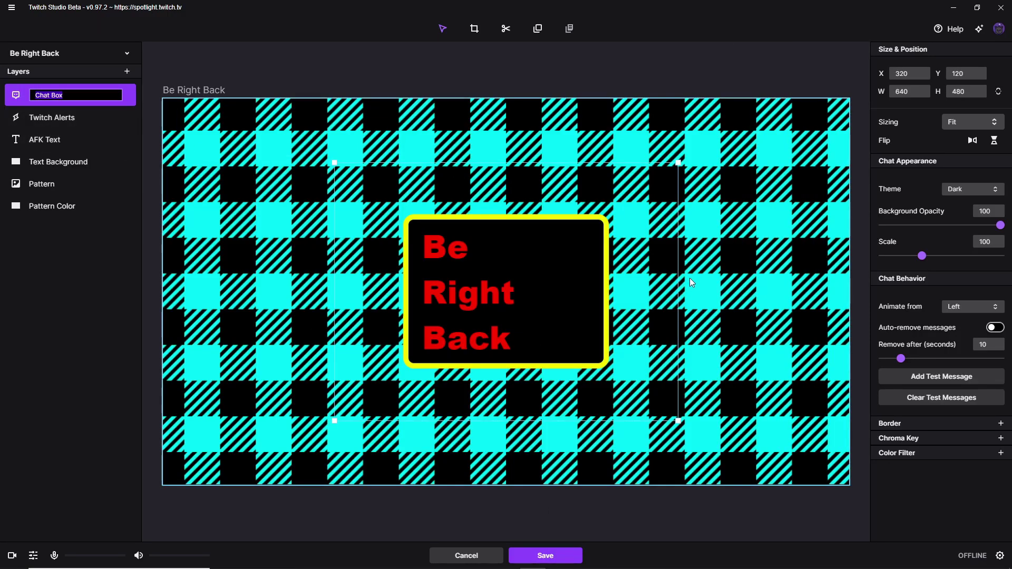
{"action": "left_click_drag", "start_coordinate": [656, 255], "coordinate": [759, 248]}
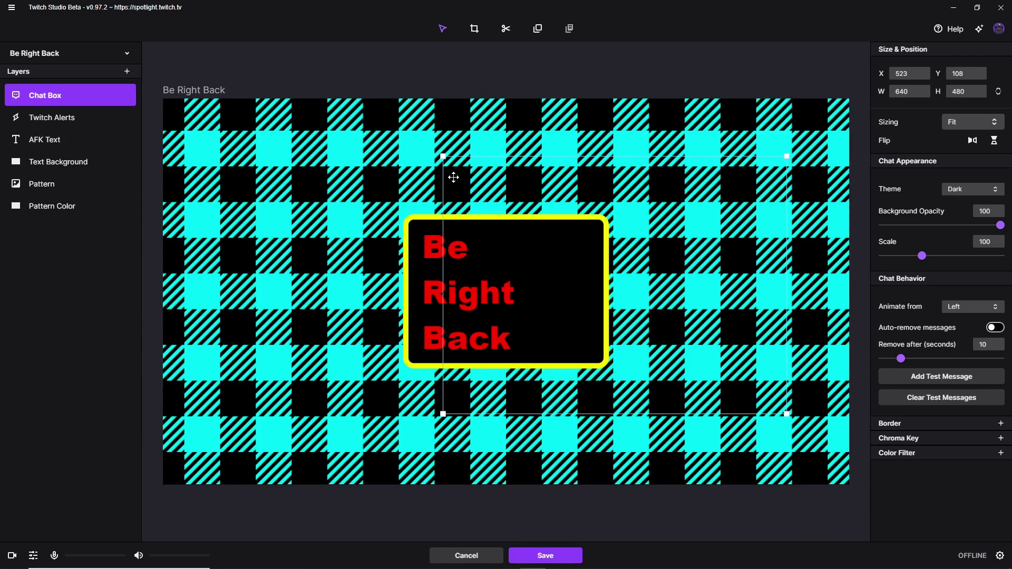
{"action": "left_click_drag", "start_coordinate": [442, 156], "coordinate": [624, 165]}
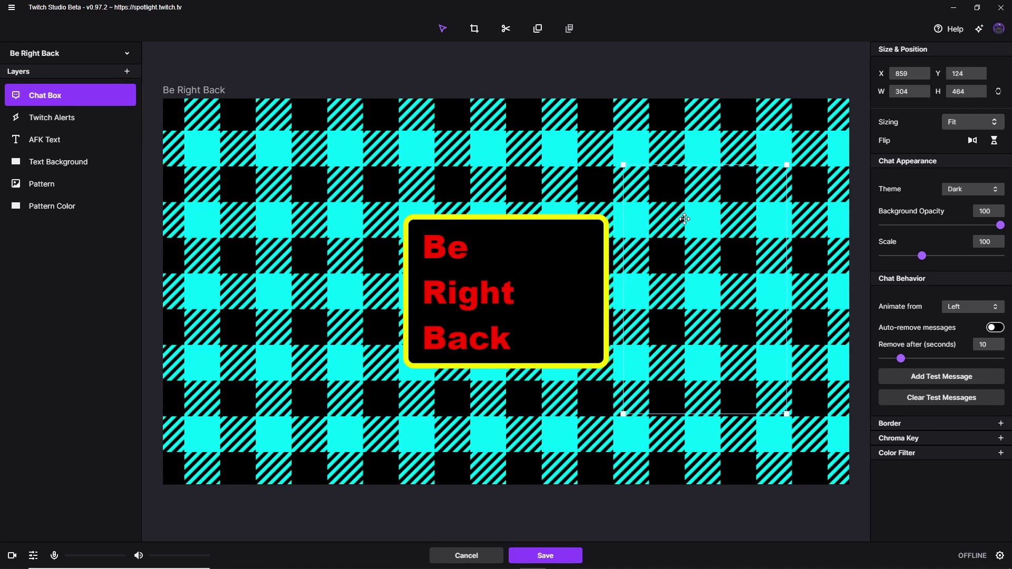
{"action": "left_click_drag", "start_coordinate": [684, 218], "coordinate": [708, 216]}
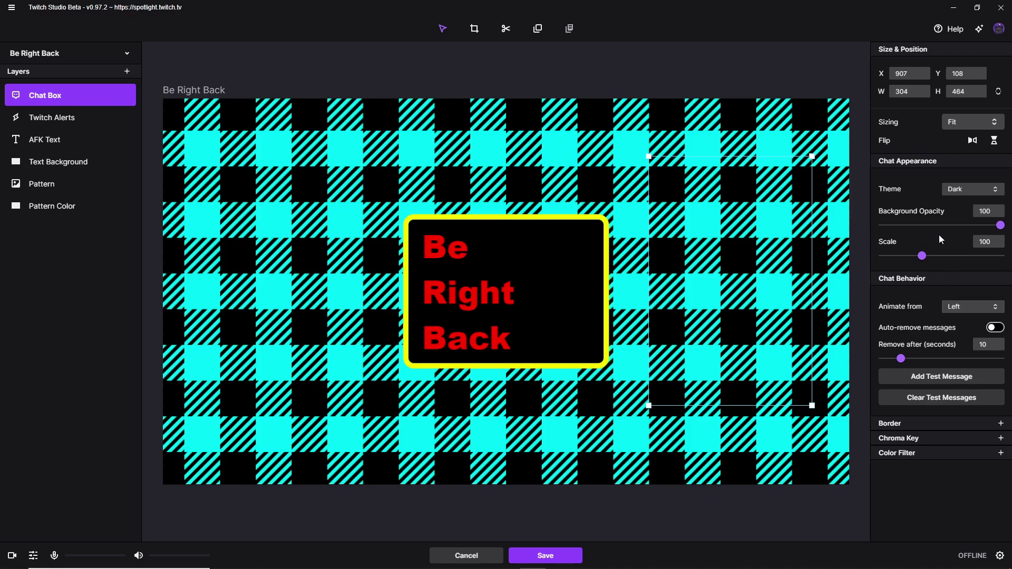
Step: Keep the dark chat theme and add a test message to the chat box
{"action": "left_click", "coordinate": [968, 191]}
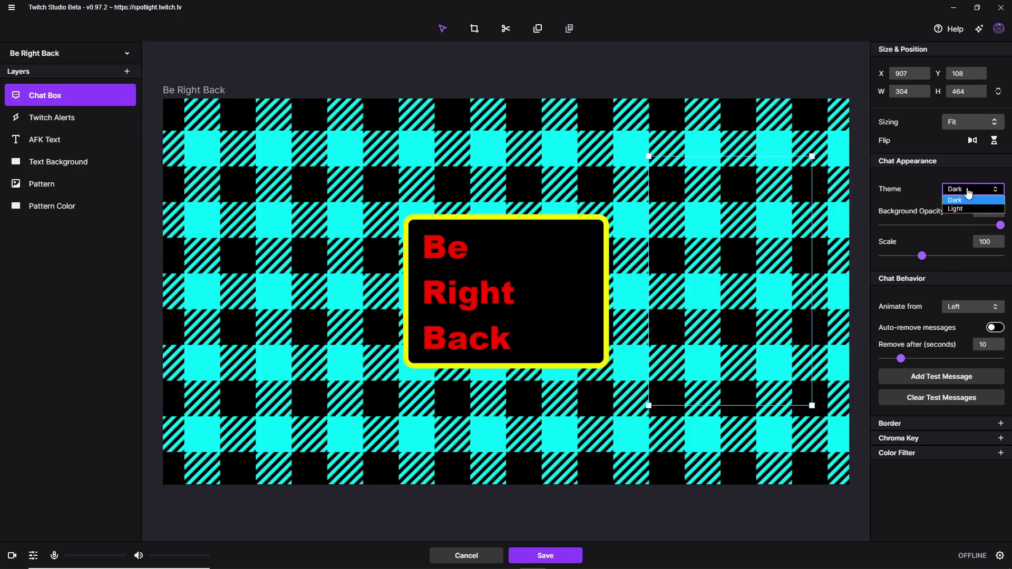
{"action": "left_click", "coordinate": [970, 199]}
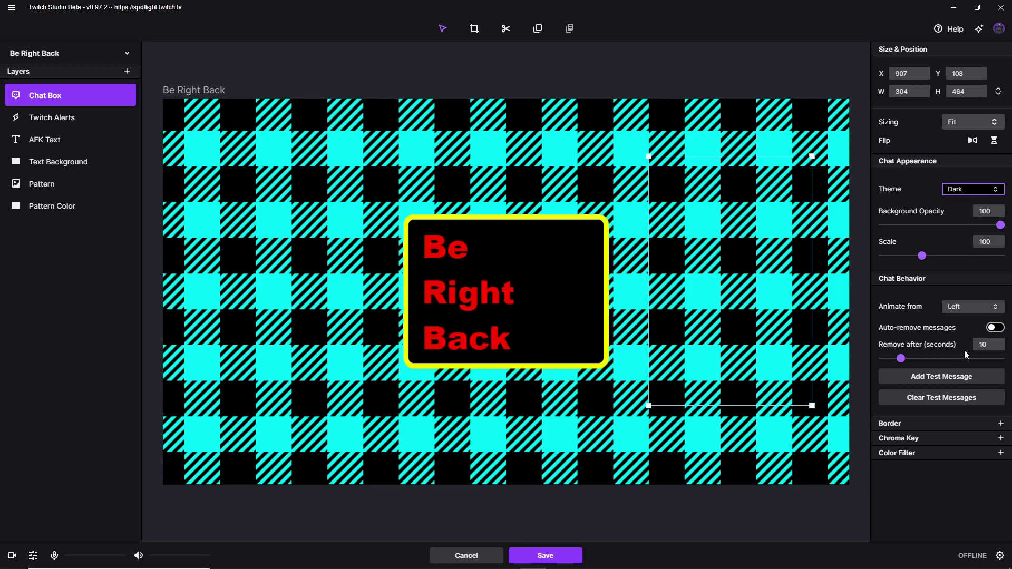
{"action": "left_click", "coordinate": [969, 380]}
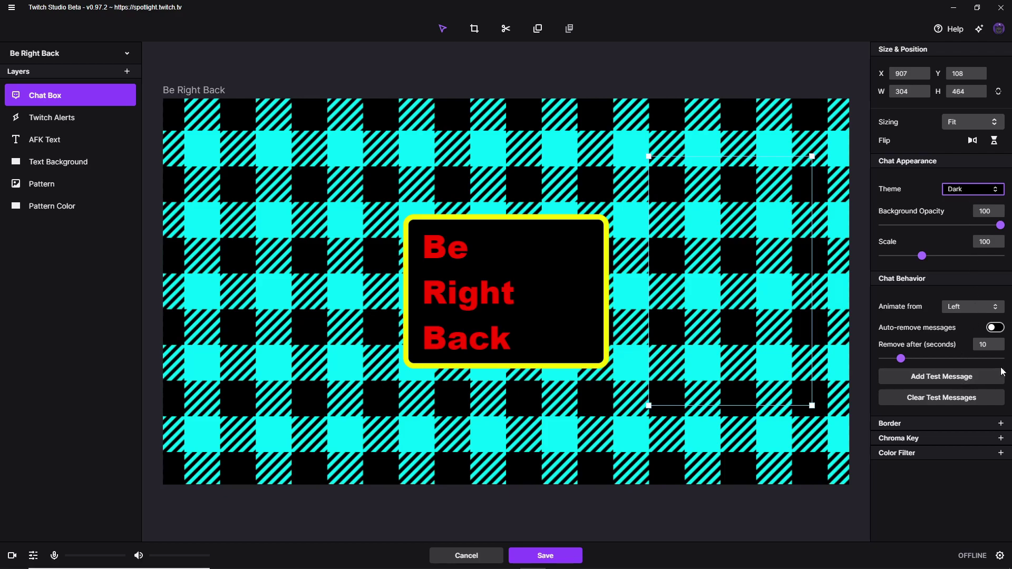
{"action": "left_click", "coordinate": [968, 380]}
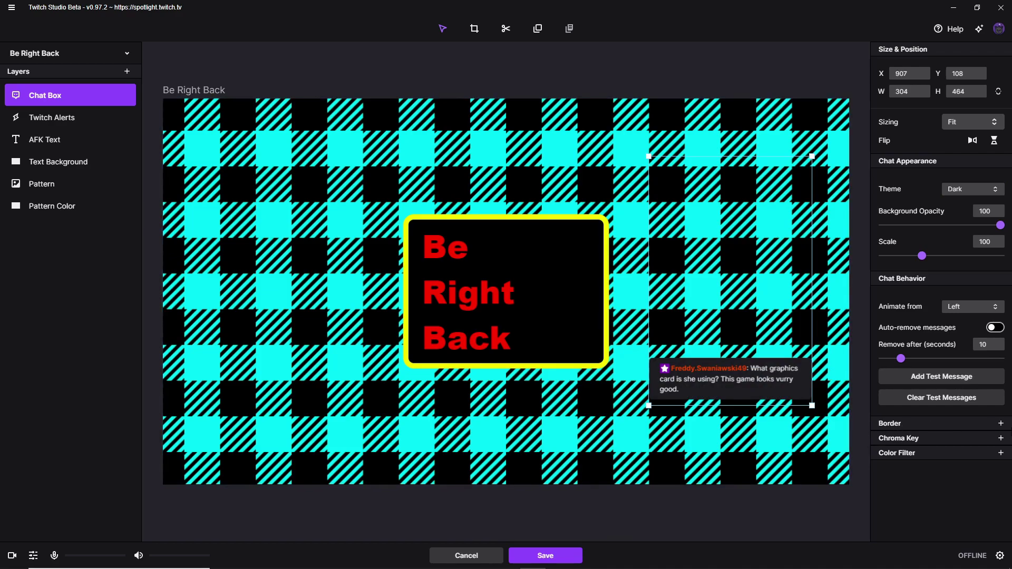
Step: Add a thin purple border around the chat box by lowering its Size slider
{"action": "left_click", "coordinate": [1000, 423]}
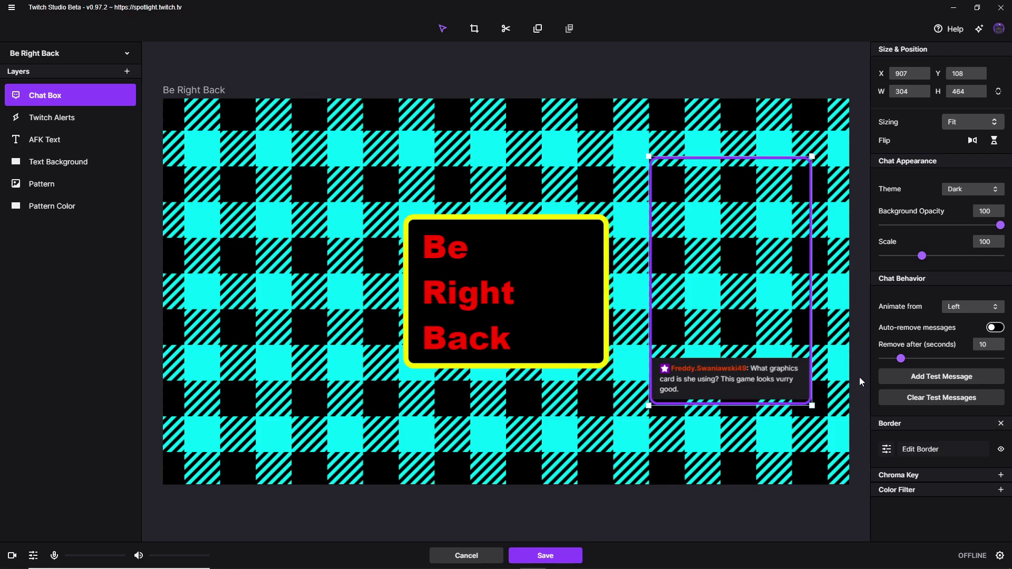
{"action": "left_click", "coordinate": [920, 449]}
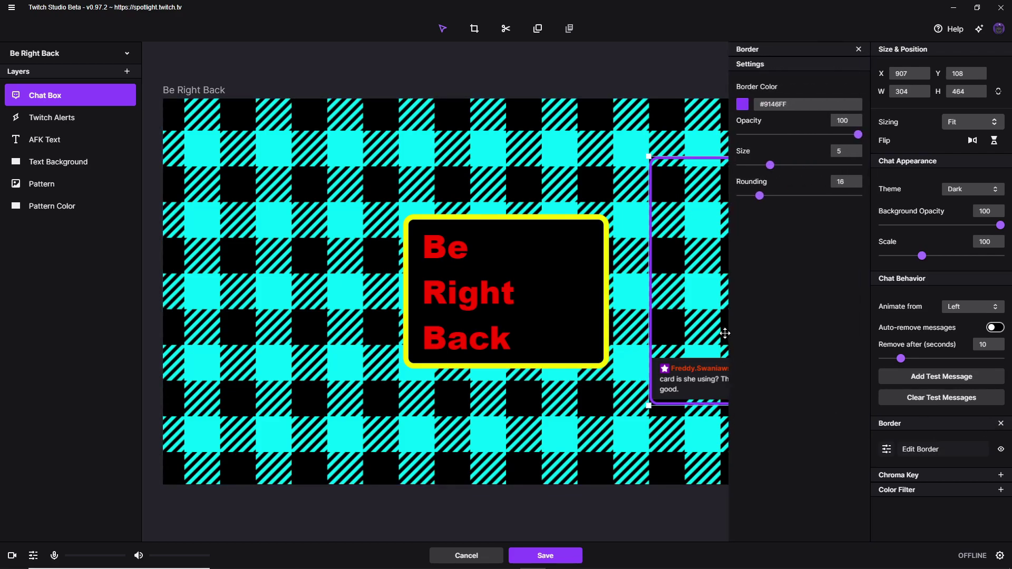
{"action": "mouse_move", "coordinate": [770, 170]}
{"action": "left_mouse_down"}
{"action": "mouse_move", "coordinate": [816, 169]}
{"action": "mouse_move", "coordinate": [758, 178]}
{"action": "left_mouse_up"}
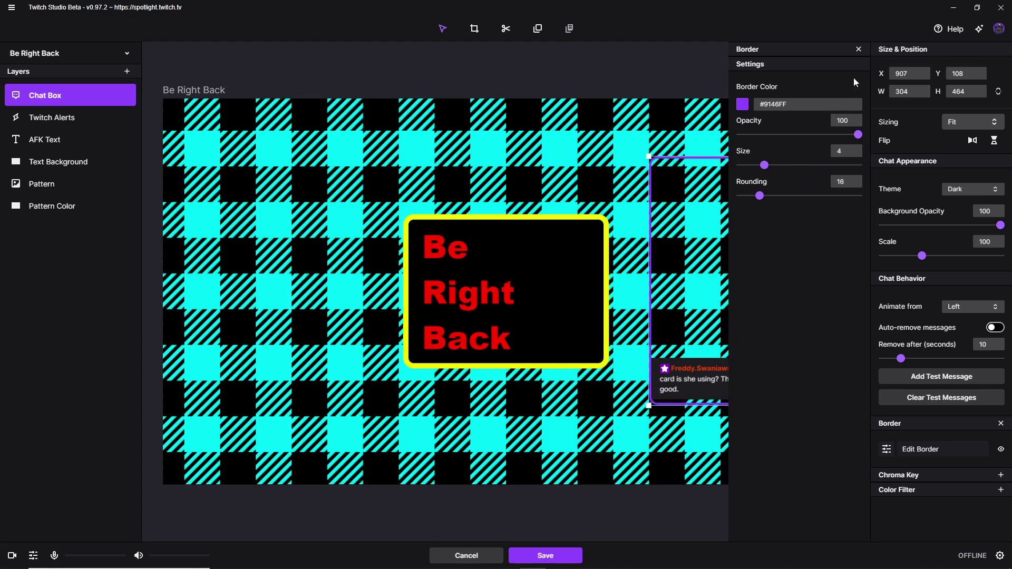
{"action": "left_click", "coordinate": [859, 49]}
{"action": "left_click", "coordinate": [491, 181]}
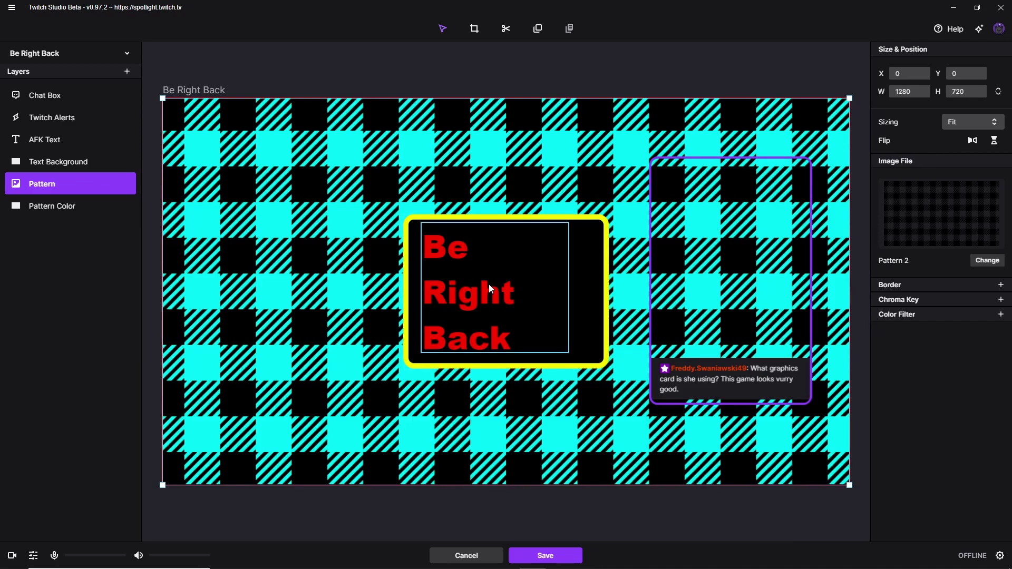
{"action": "left_click", "coordinate": [678, 160]}
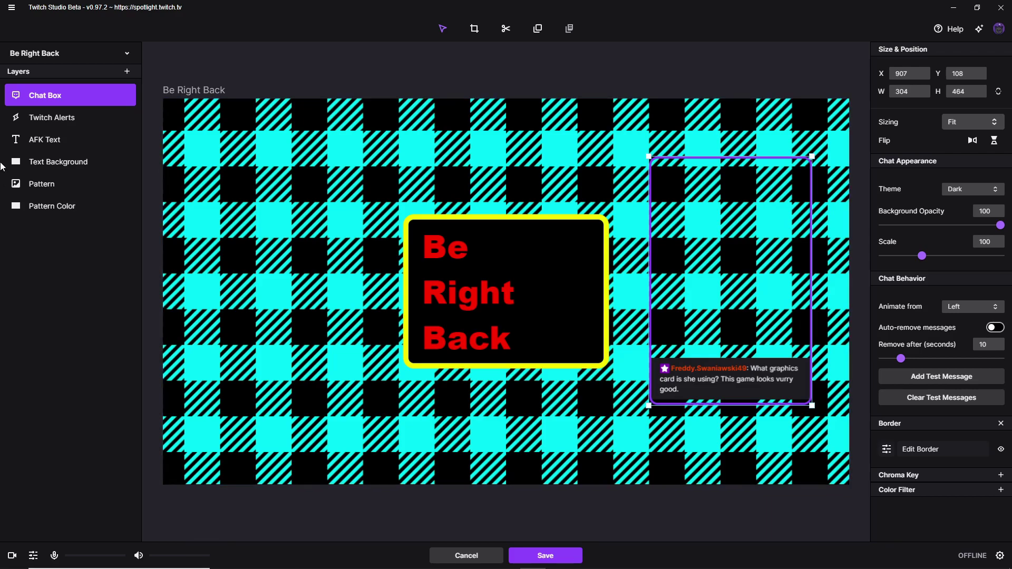
Step: Switch to the Chatting layout and set its Webcam layer's device to Logitech BRIO
{"action": "left_click", "coordinate": [53, 53]}
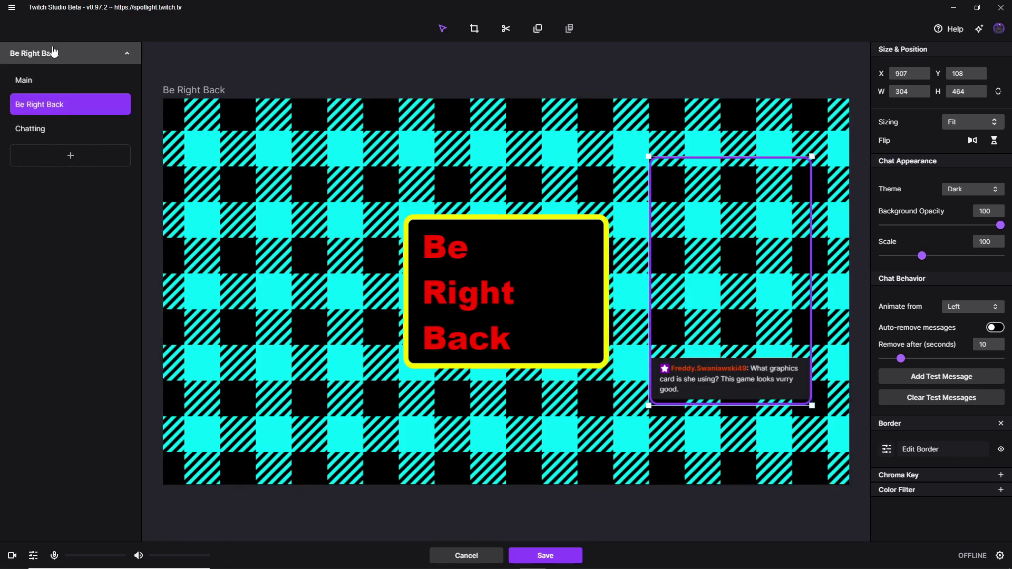
{"action": "left_click", "coordinate": [64, 135]}
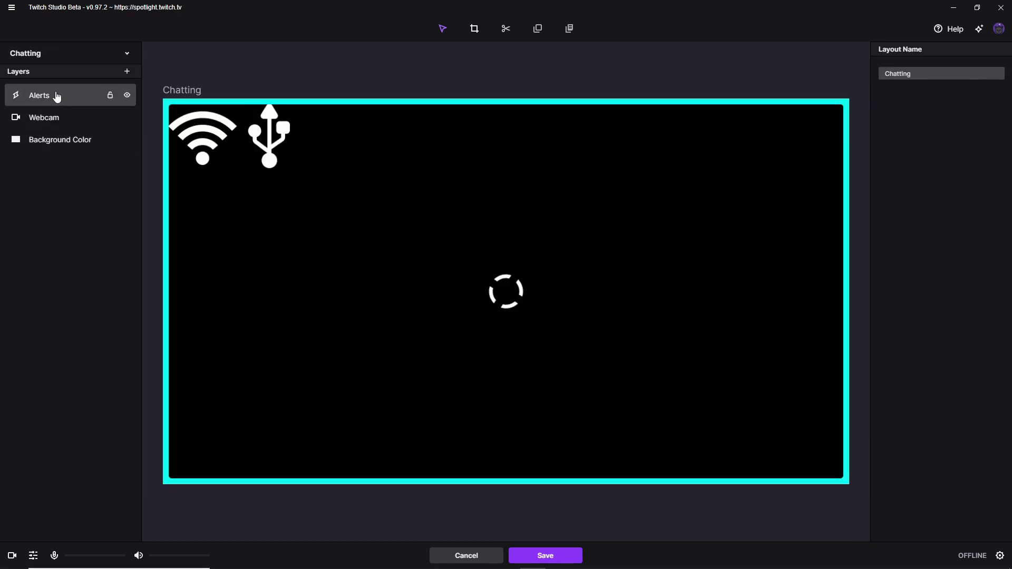
{"action": "left_click", "coordinate": [66, 123]}
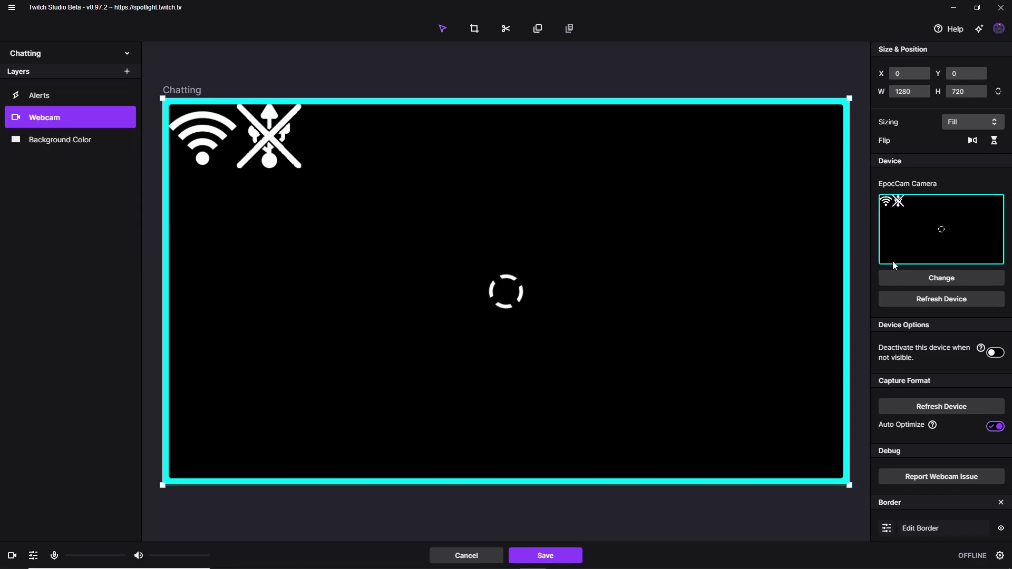
{"action": "left_click", "coordinate": [897, 279]}
{"action": "left_click", "coordinate": [503, 204]}
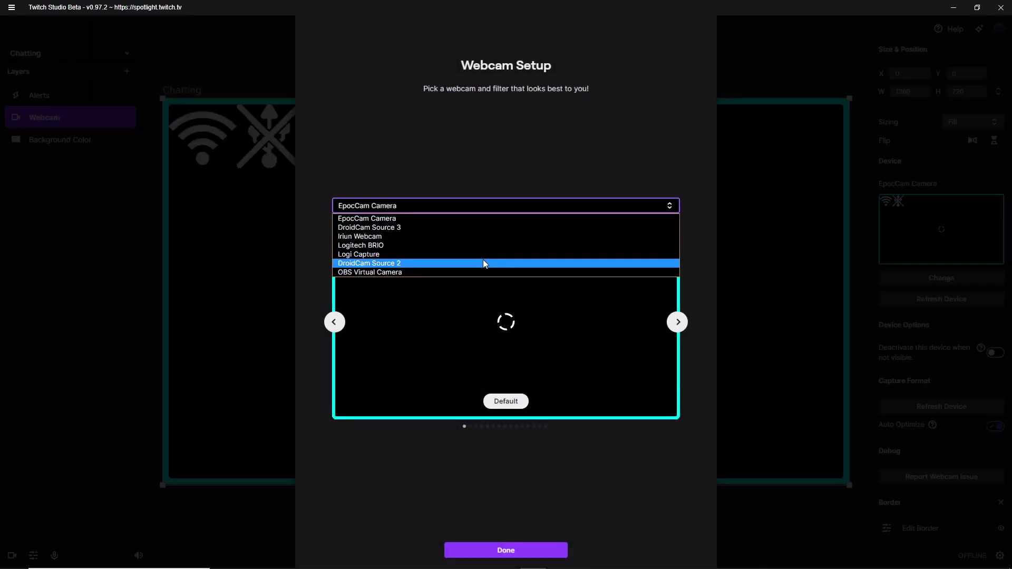
{"action": "left_click", "coordinate": [497, 248]}
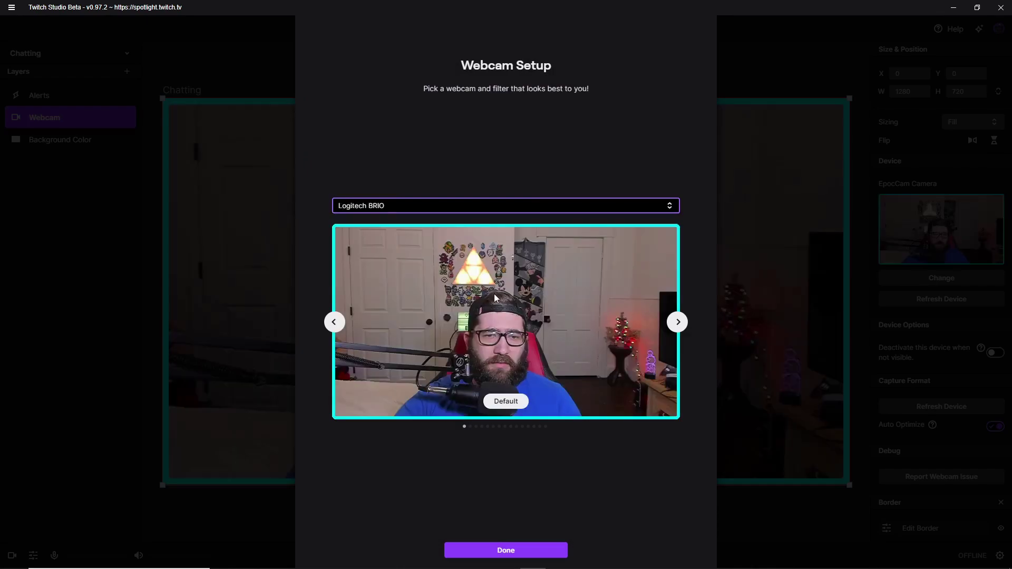
{"action": "left_click", "coordinate": [523, 548]}
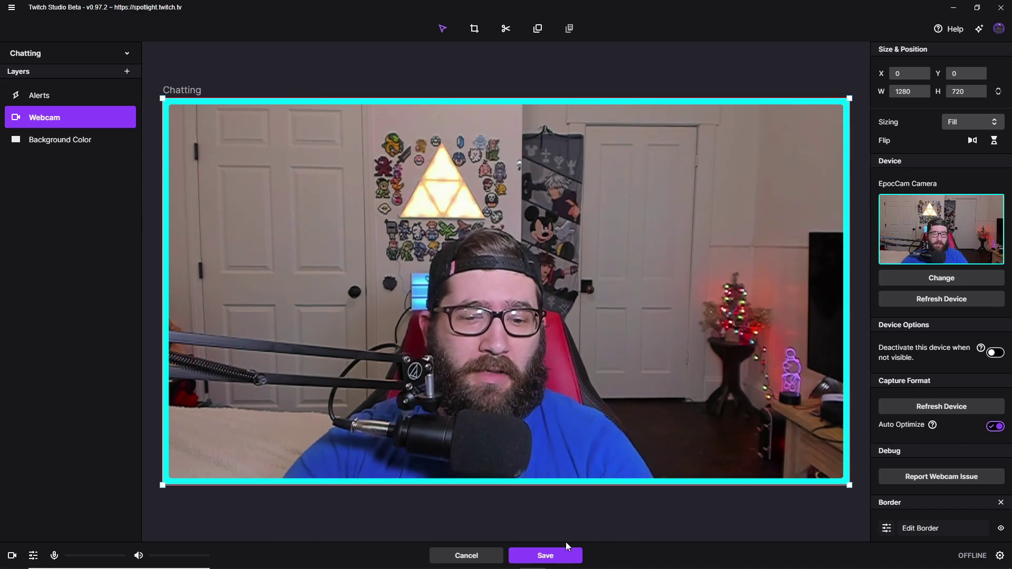
{"action": "left_click", "coordinate": [560, 561]}
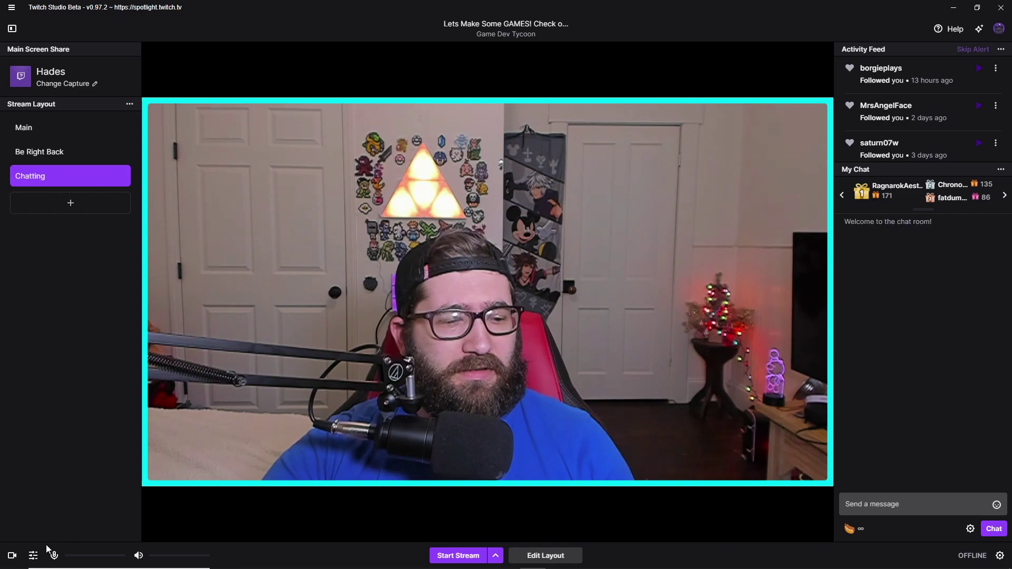
{"action": "left_click", "coordinate": [33, 556]}
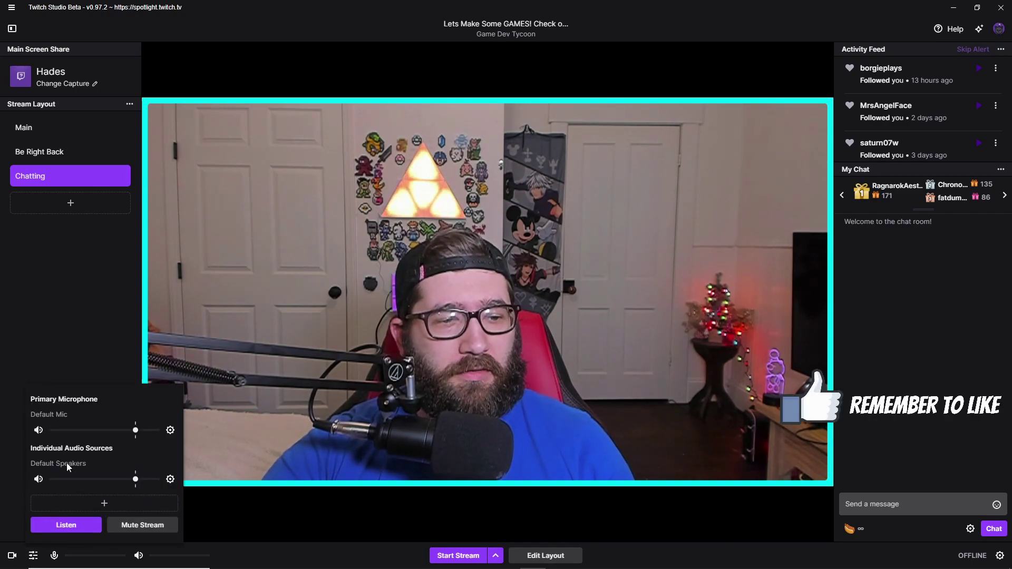
{"action": "left_click", "coordinate": [169, 430]}
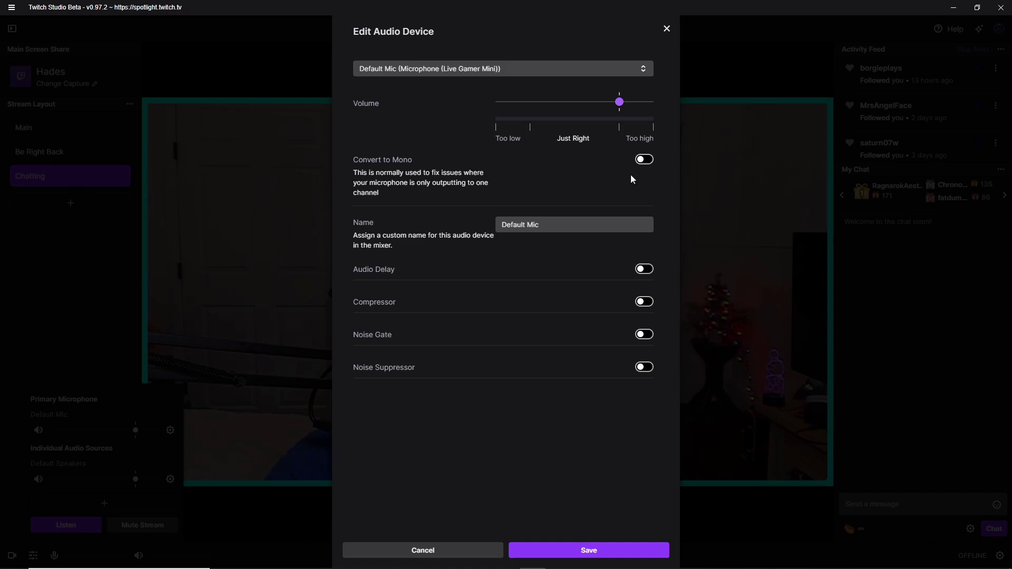
{"action": "left_click_drag", "start_coordinate": [586, 227], "coordinate": [479, 226]}
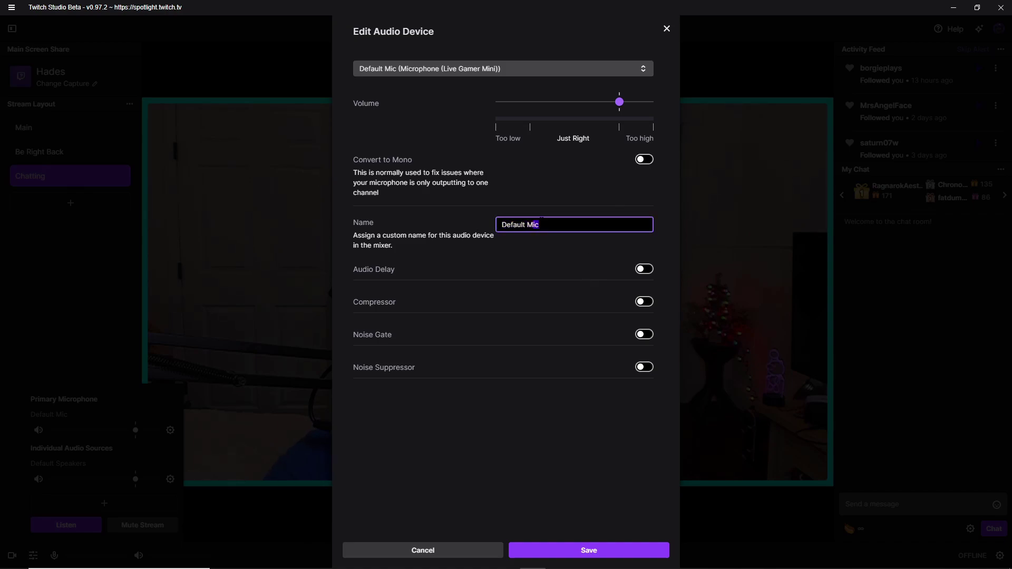
{"action": "left_click", "coordinate": [586, 208]}
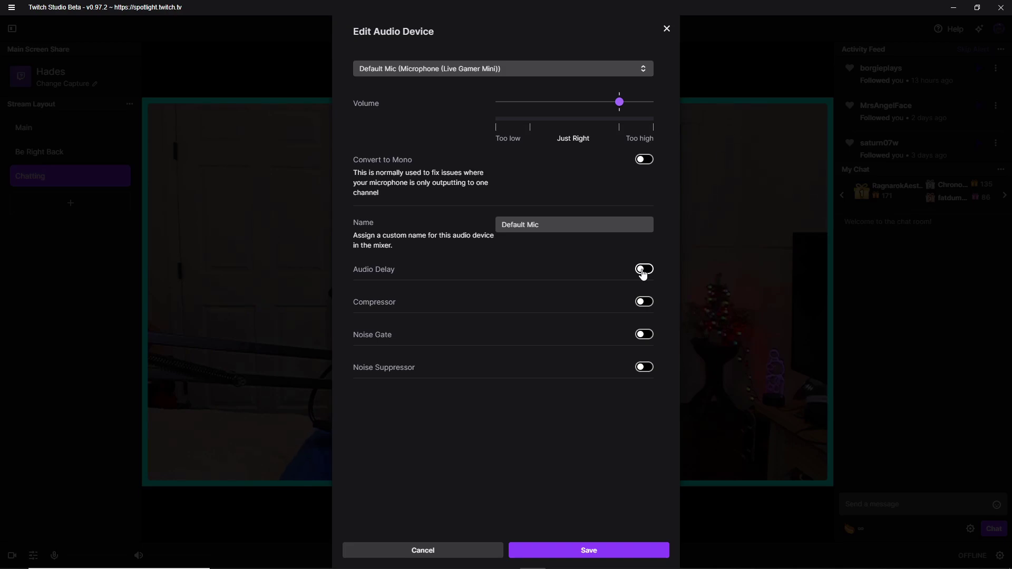
Step: Try audio delay and the compressor on the mic, leaving both switched off
{"action": "left_click", "coordinate": [643, 271]}
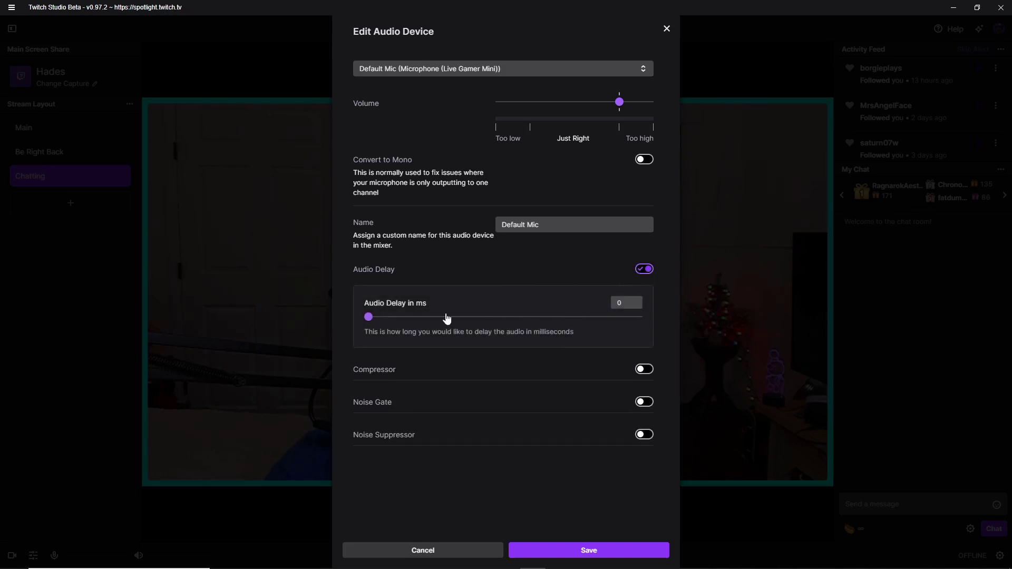
{"action": "left_click", "coordinate": [643, 270]}
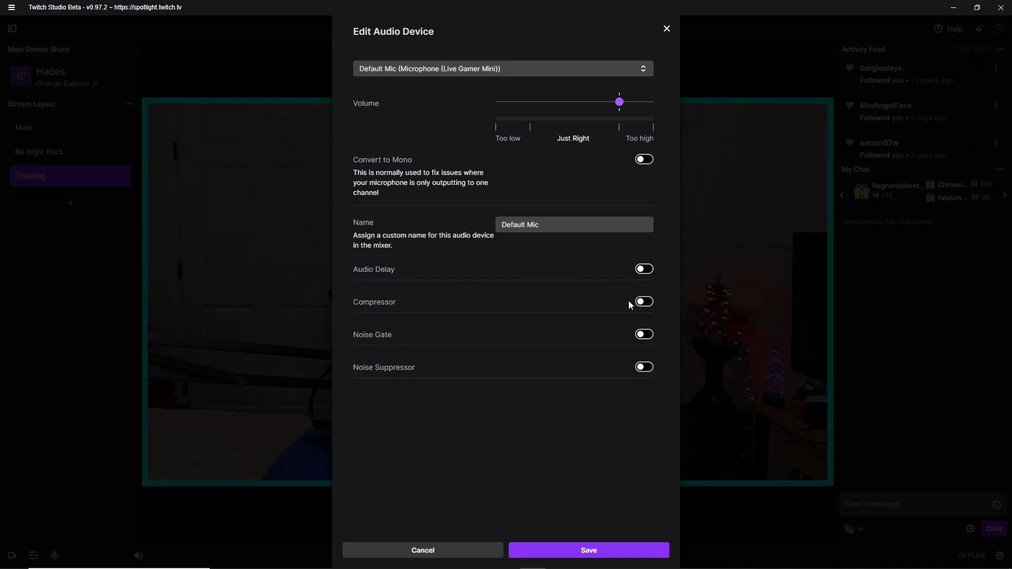
{"action": "left_click", "coordinate": [644, 303]}
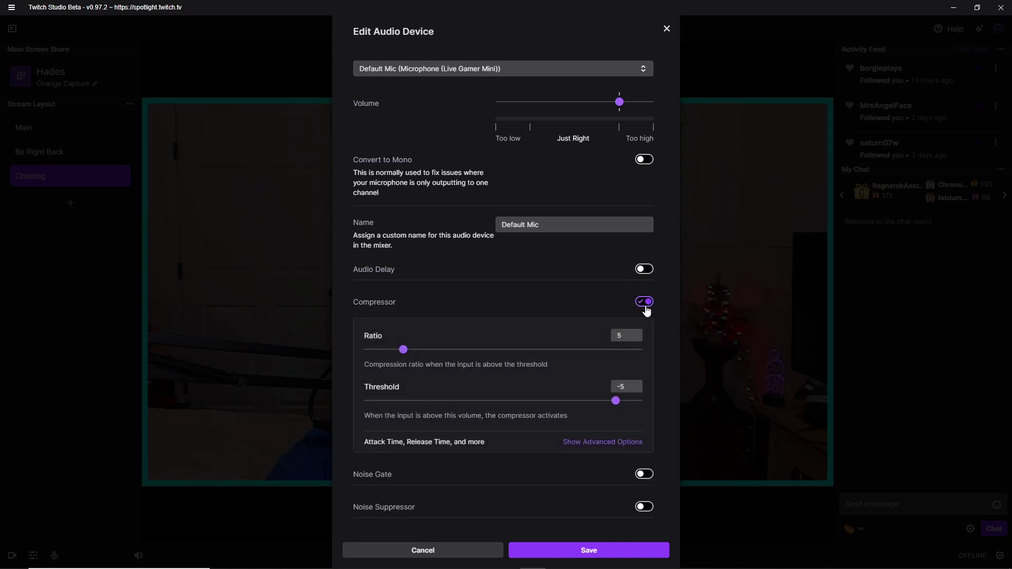
{"action": "left_click", "coordinate": [646, 308]}
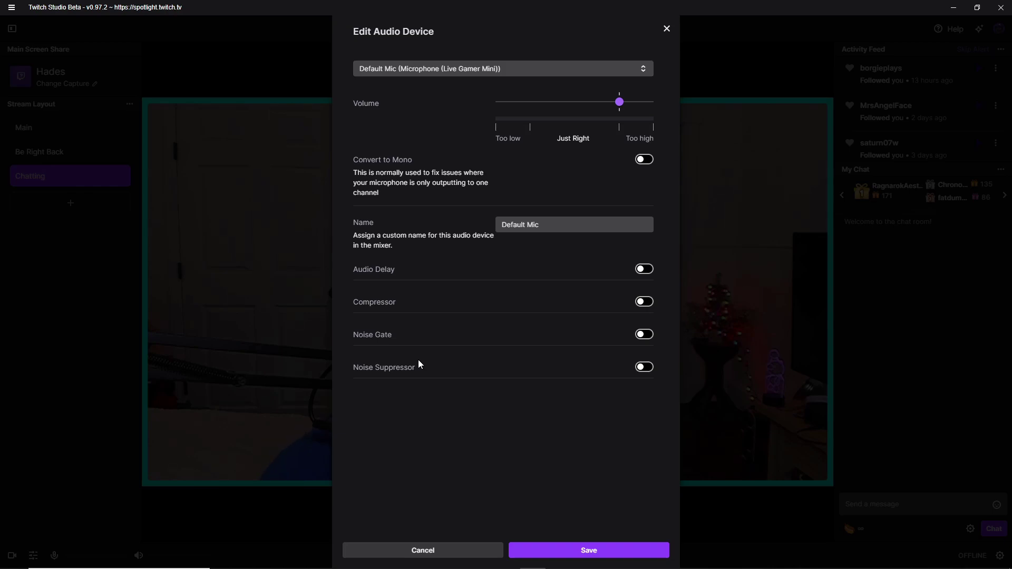
{"action": "left_click", "coordinate": [641, 303]}
{"action": "left_click", "coordinate": [642, 303]}
Step: Save the mic settings and review the stream title and go-live notification in Stream Info
{"action": "left_click", "coordinate": [620, 549]}
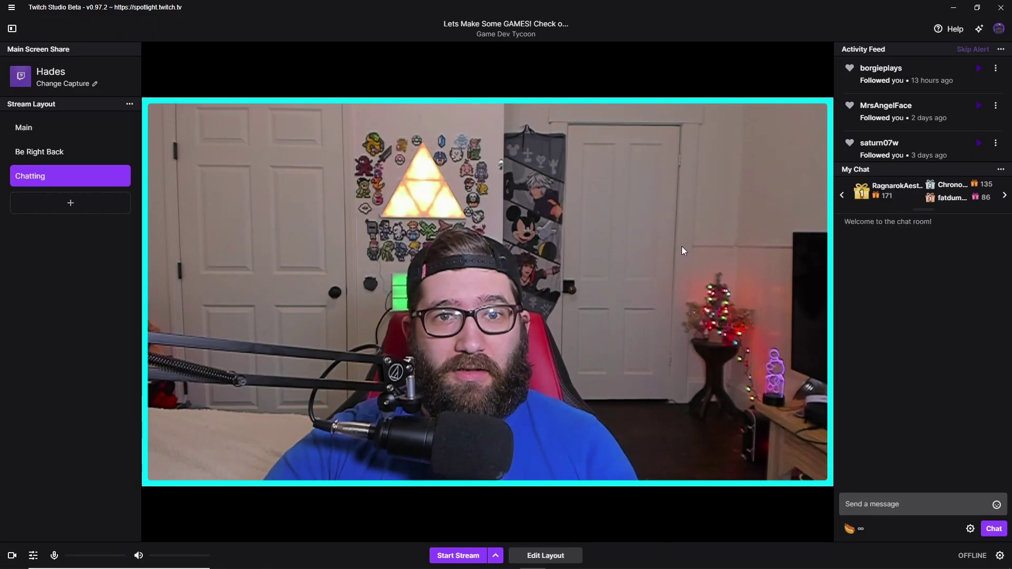
{"action": "left_click", "coordinate": [553, 25]}
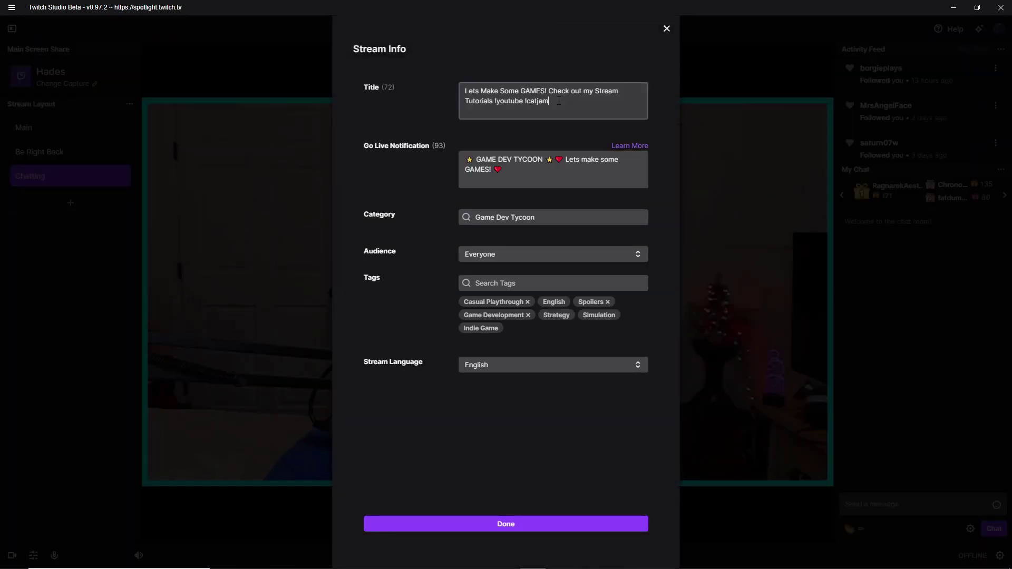
{"action": "triple_click", "coordinate": [509, 94]}
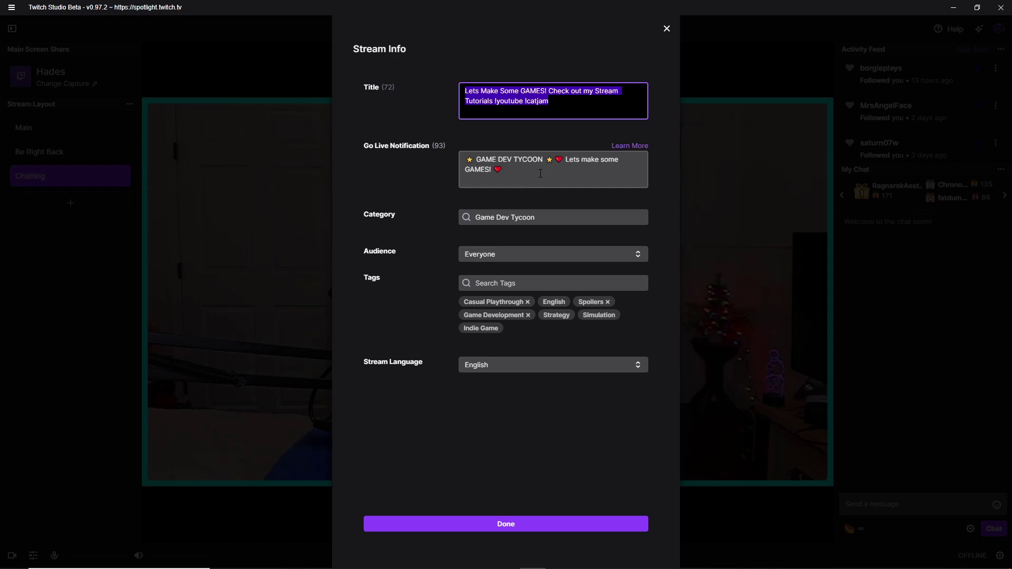
{"action": "left_click_drag", "start_coordinate": [540, 174], "coordinate": [457, 159]}
{"action": "key", "text": "End"}
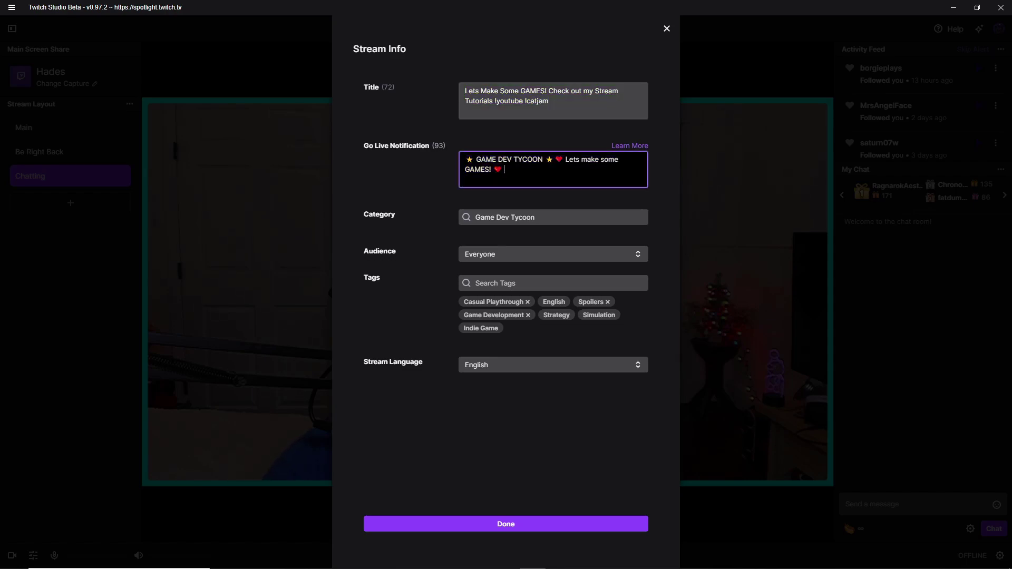
Step: Change the category from Game Dev Tycoon to Apex Legends, keeping the audience Everyone
{"action": "left_click_drag", "start_coordinate": [544, 221], "coordinate": [449, 218]}
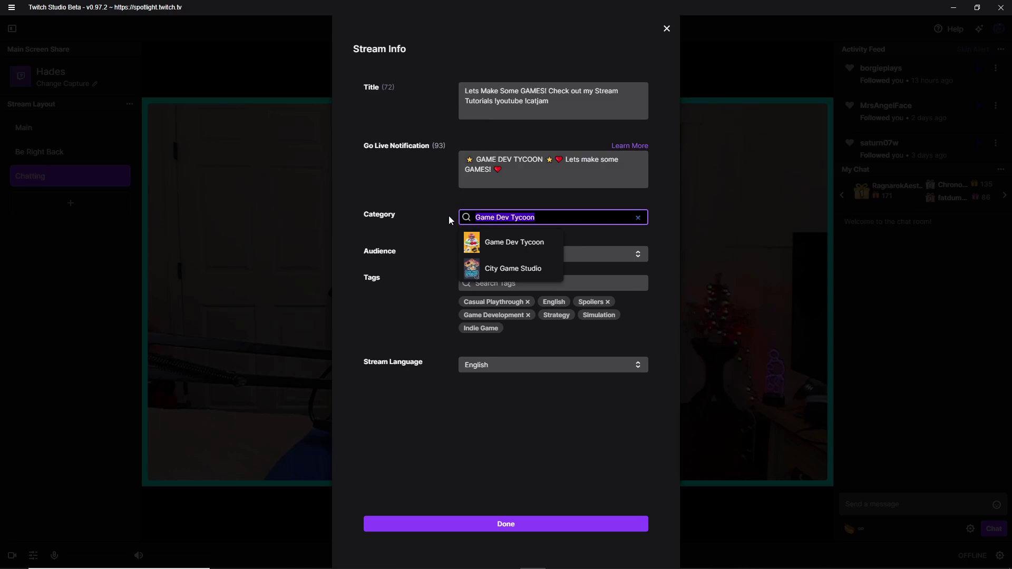
{"action": "type", "text": "Apex"}
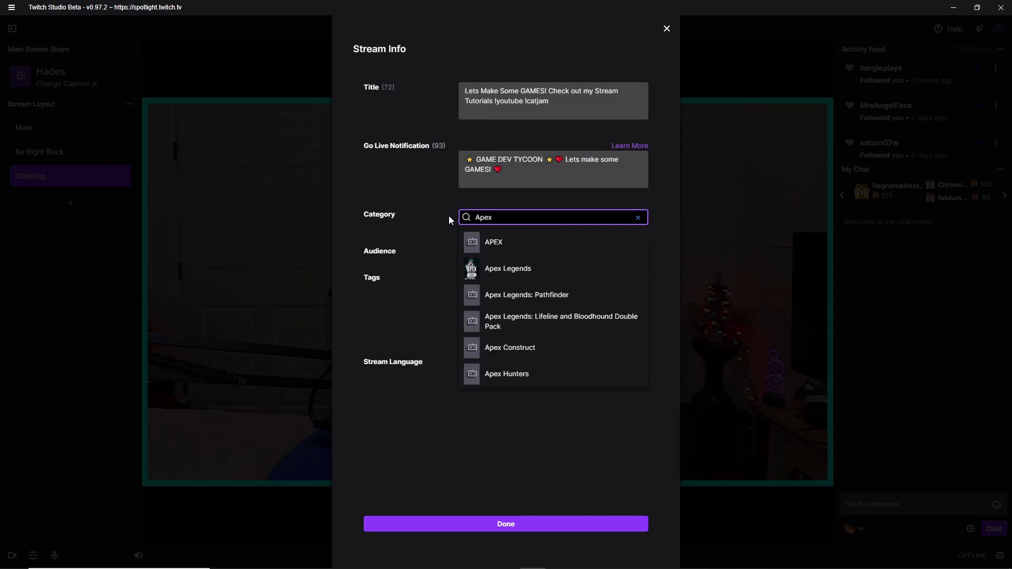
{"action": "left_click", "coordinate": [487, 269]}
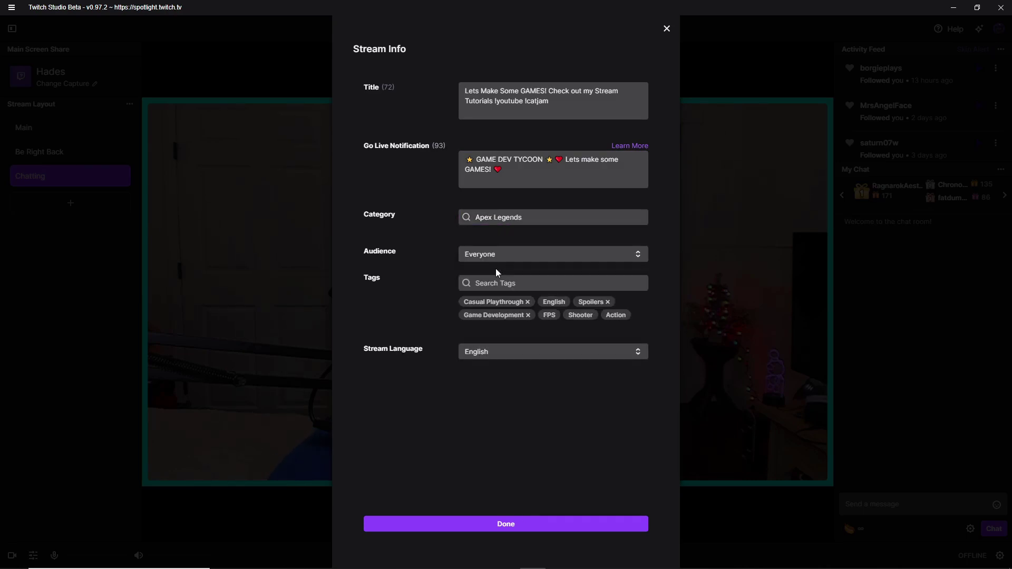
{"action": "left_click", "coordinate": [526, 254]}
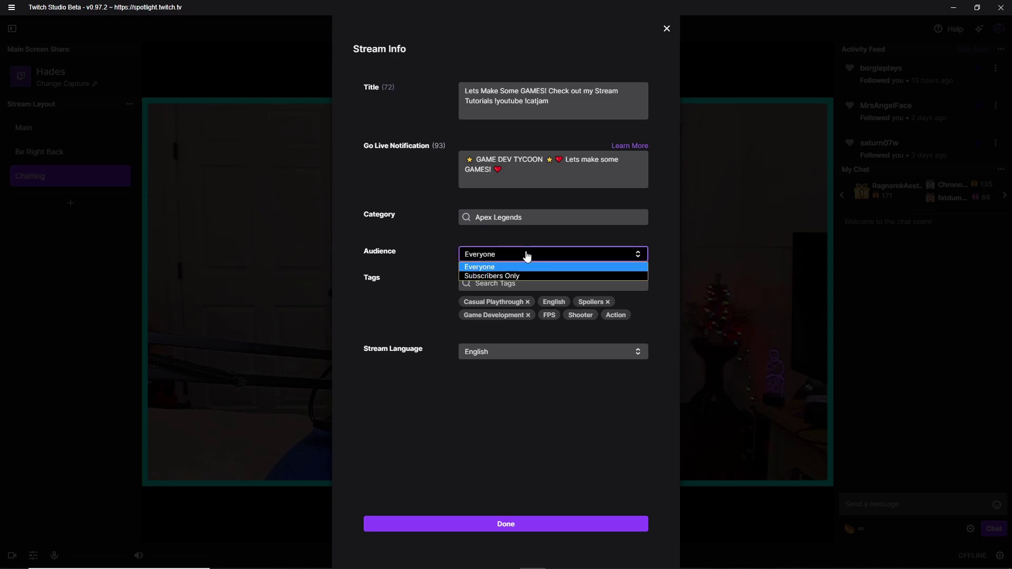
{"action": "left_click", "coordinate": [547, 270]}
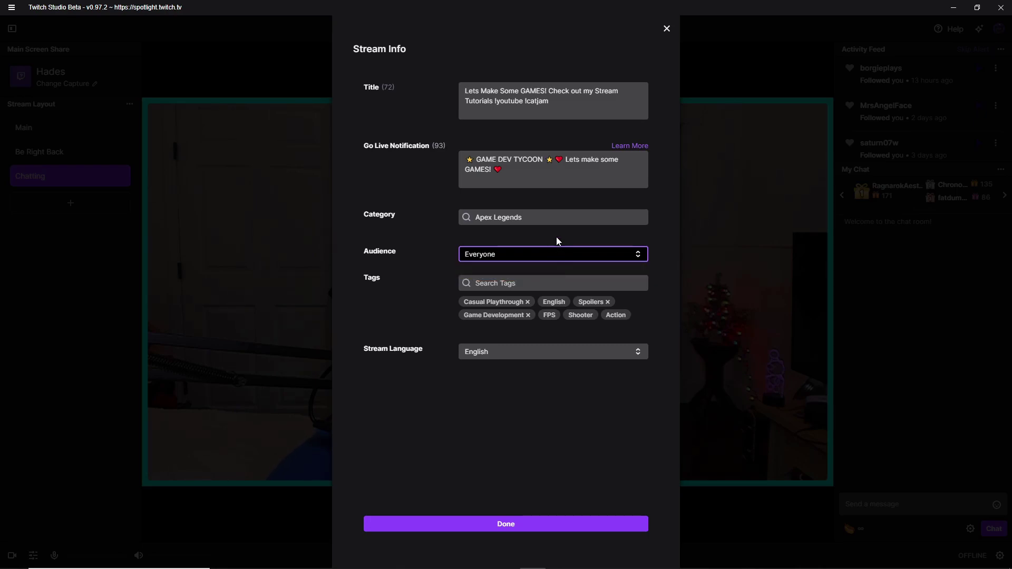
Step: Search tags for 'chal', clear it without adding a tag, and finish Stream Info
{"action": "left_click", "coordinate": [573, 284]}
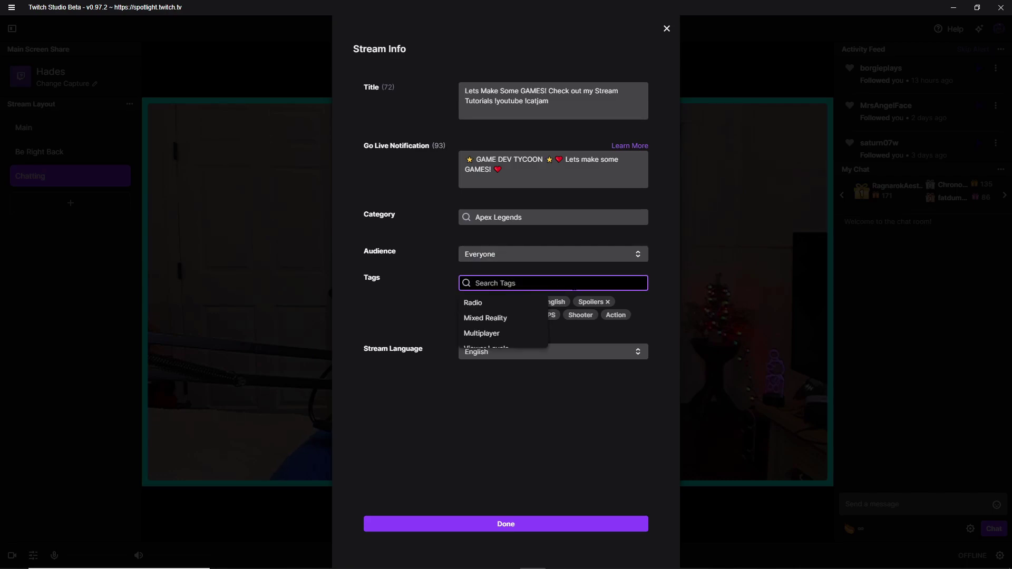
{"action": "type", "text": "challenge"}
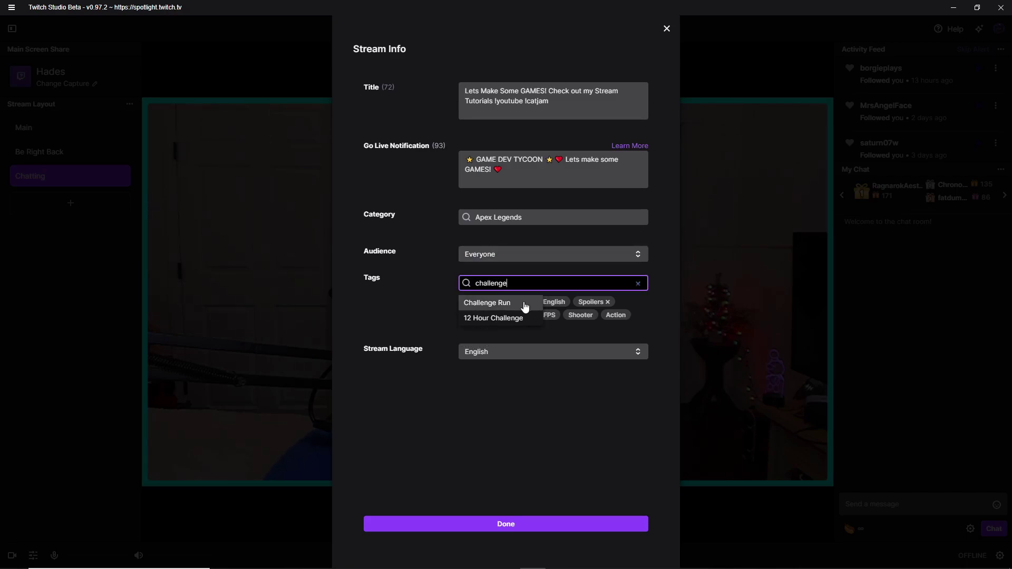
{"action": "key", "text": "ctrl+a"}
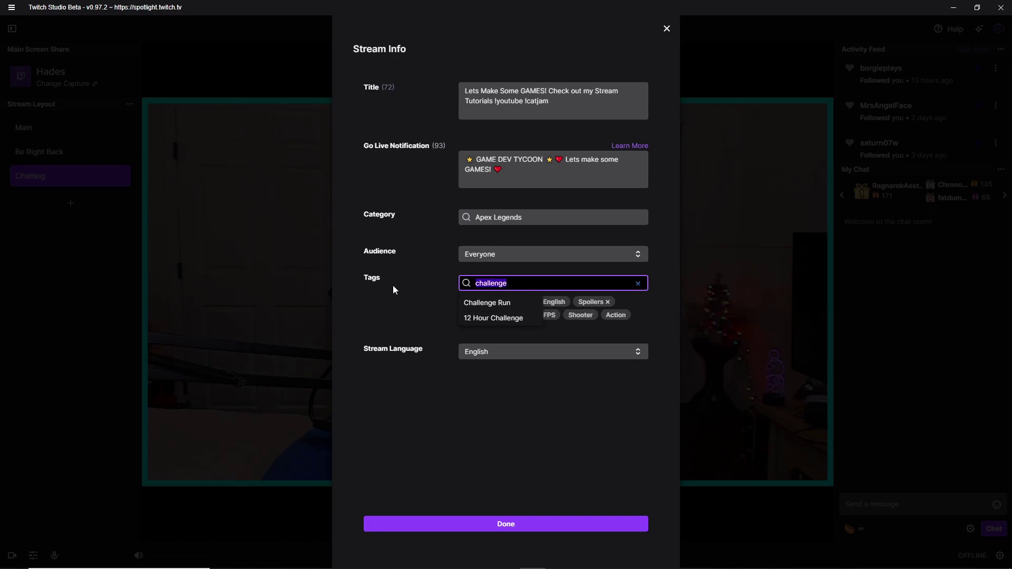
{"action": "key", "text": "BackSpace"}
{"action": "left_click", "coordinate": [406, 284]}
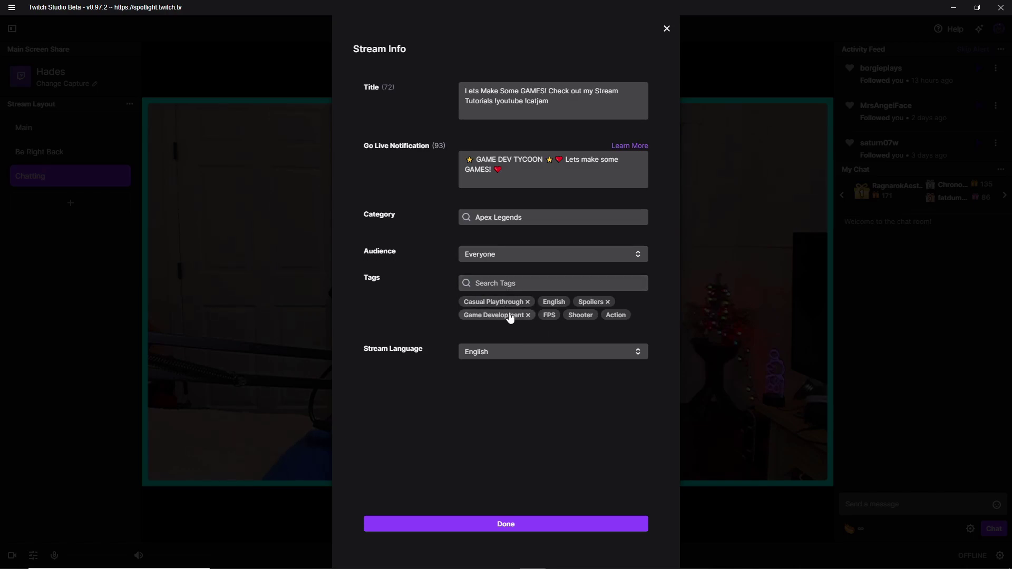
{"action": "left_click", "coordinate": [539, 529]}
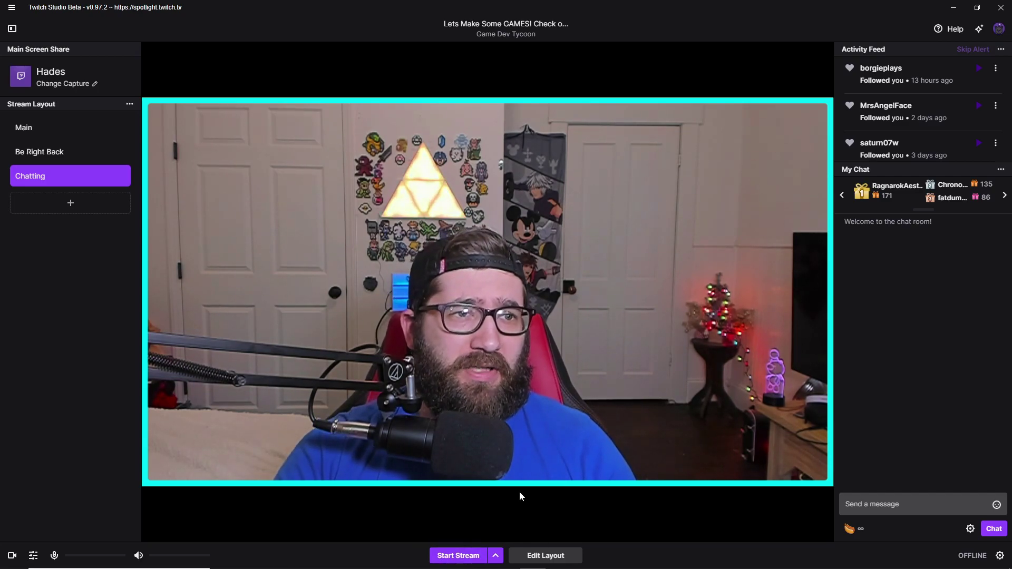
Step: Open Settings from the app menu, browse the Hotkeys list, then show the Transitions page
{"action": "left_click", "coordinate": [11, 8]}
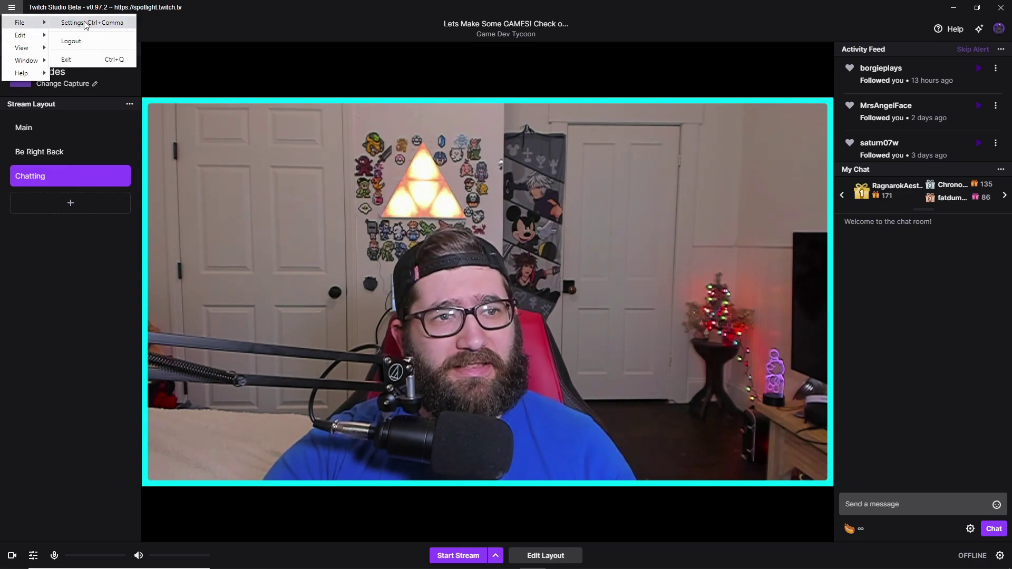
{"action": "left_click", "coordinate": [83, 22]}
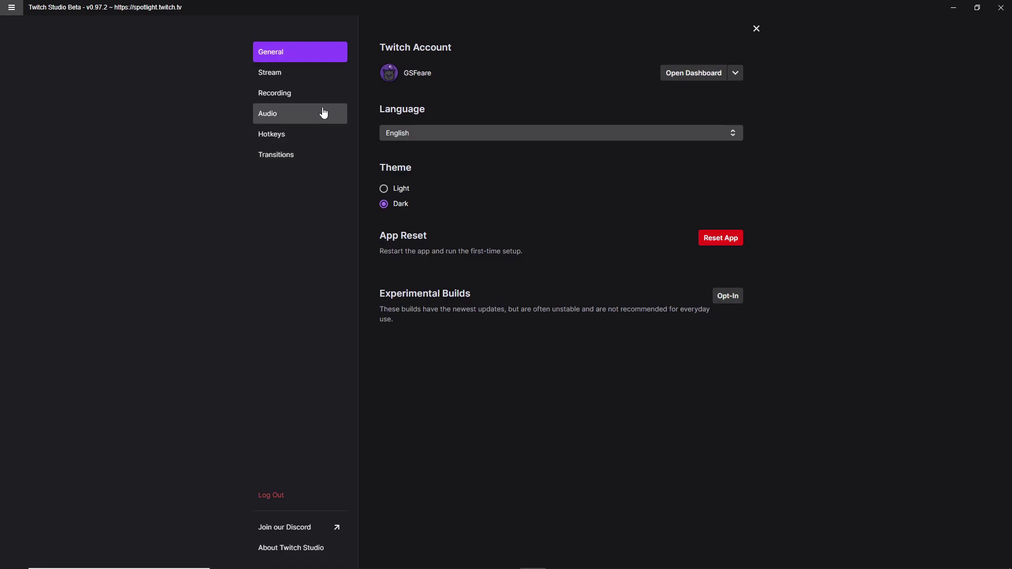
{"action": "left_click", "coordinate": [320, 138]}
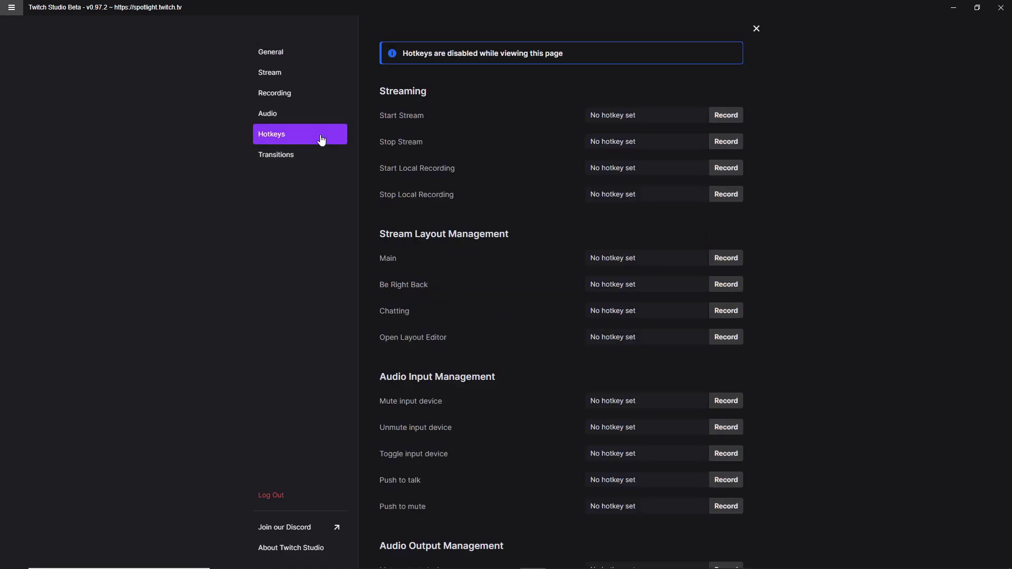
{"action": "scroll", "coordinate": [518, 198], "scroll_direction": "down", "scroll_amount": 1}
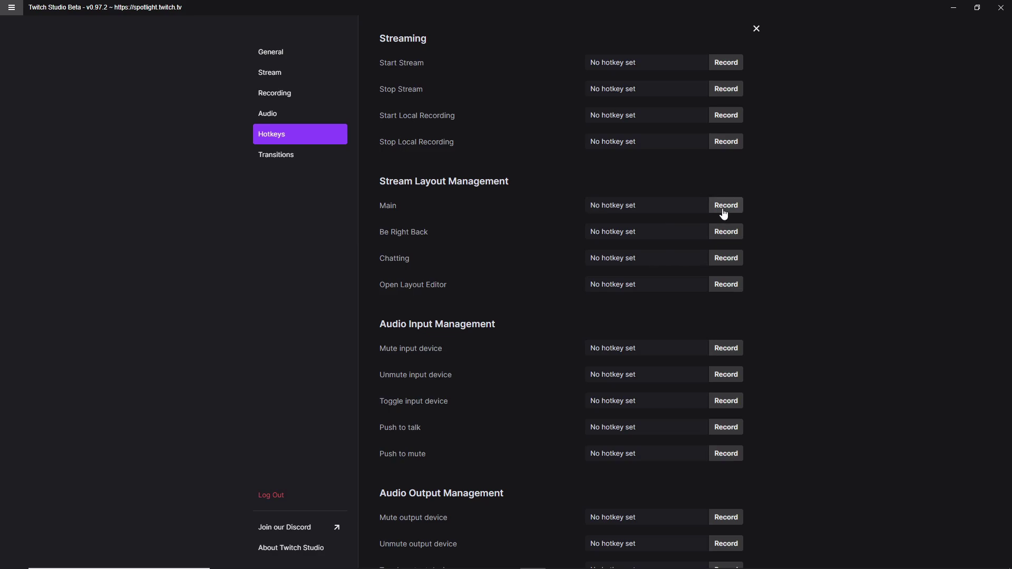
{"action": "left_click", "coordinate": [293, 158]}
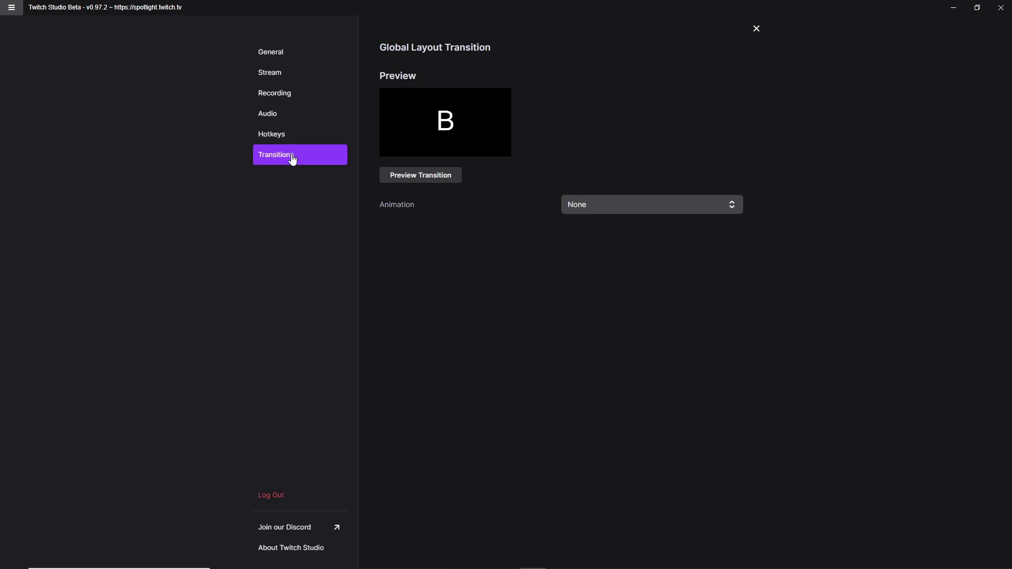
Step: Change the Global Layout Transition animation from None to Melt, with 1-second duration
{"action": "left_click", "coordinate": [600, 206]}
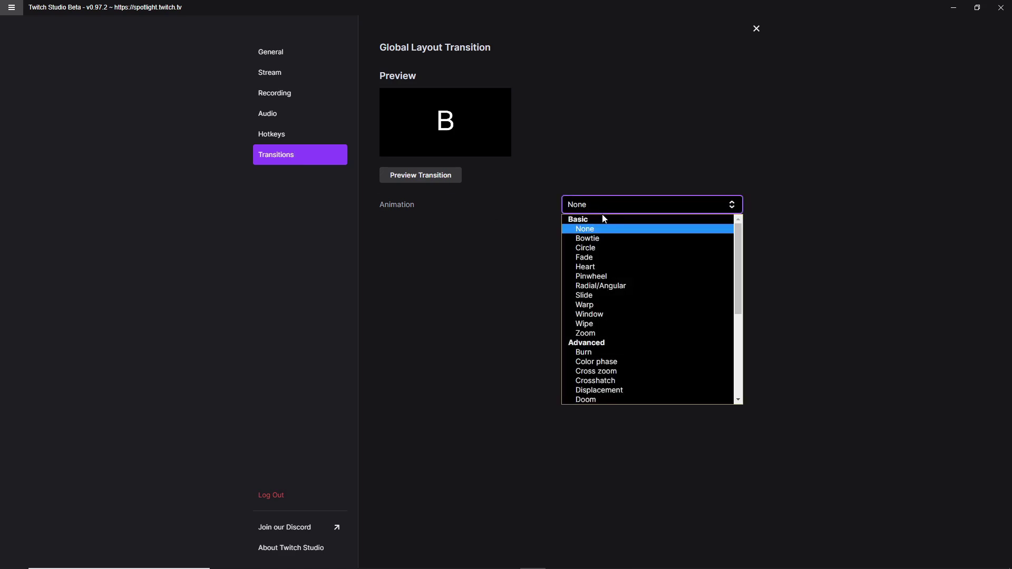
{"action": "left_click", "coordinate": [665, 312]}
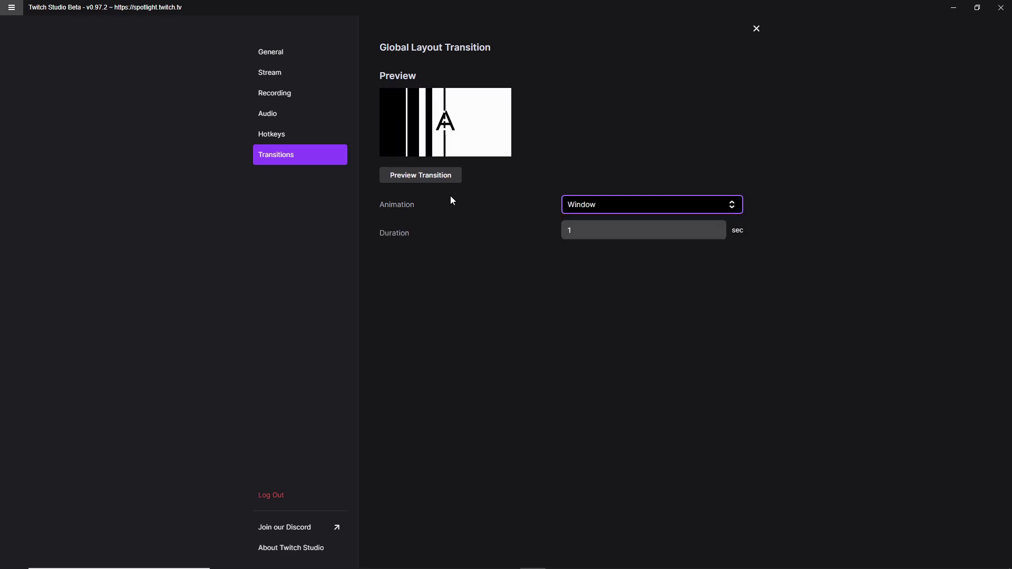
{"action": "left_click", "coordinate": [630, 209]}
{"action": "scroll", "coordinate": [648, 312], "scroll_direction": "down", "scroll_amount": 5}
{"action": "left_click", "coordinate": [647, 338]}
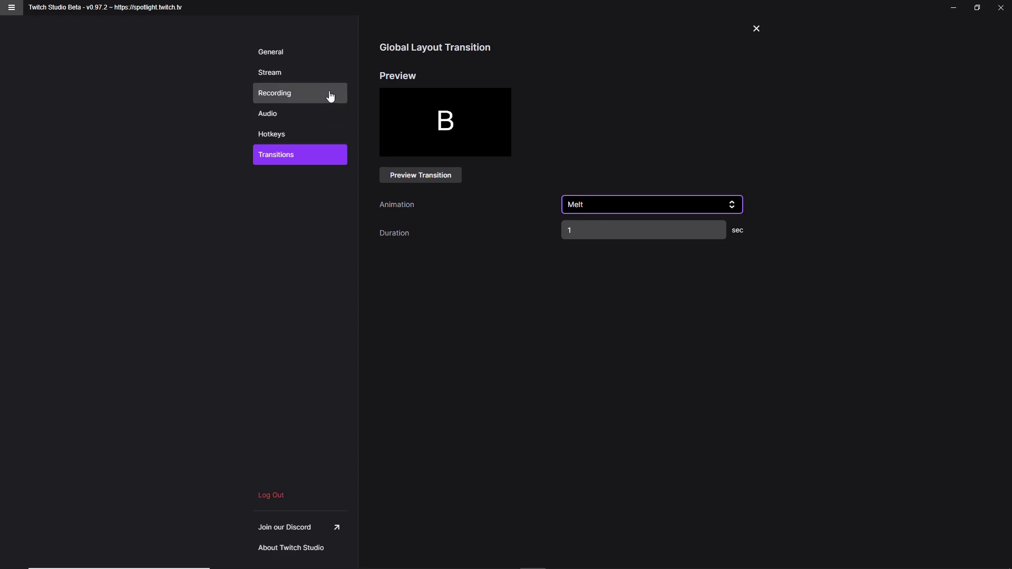
Step: Close Settings and switch the stream layout to Be Right Back, then to Main
{"action": "left_click", "coordinate": [756, 28]}
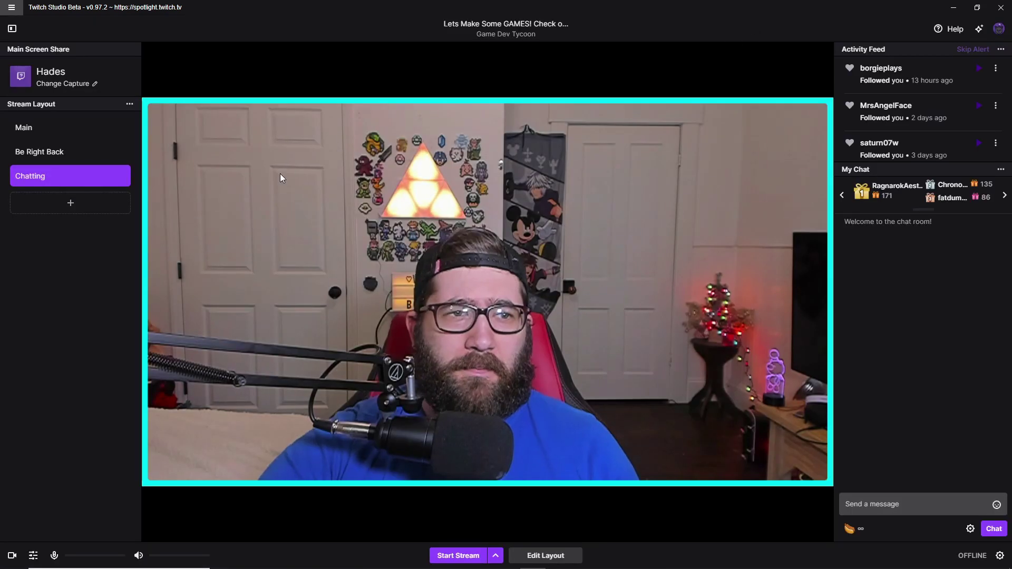
{"action": "left_click", "coordinate": [72, 151]}
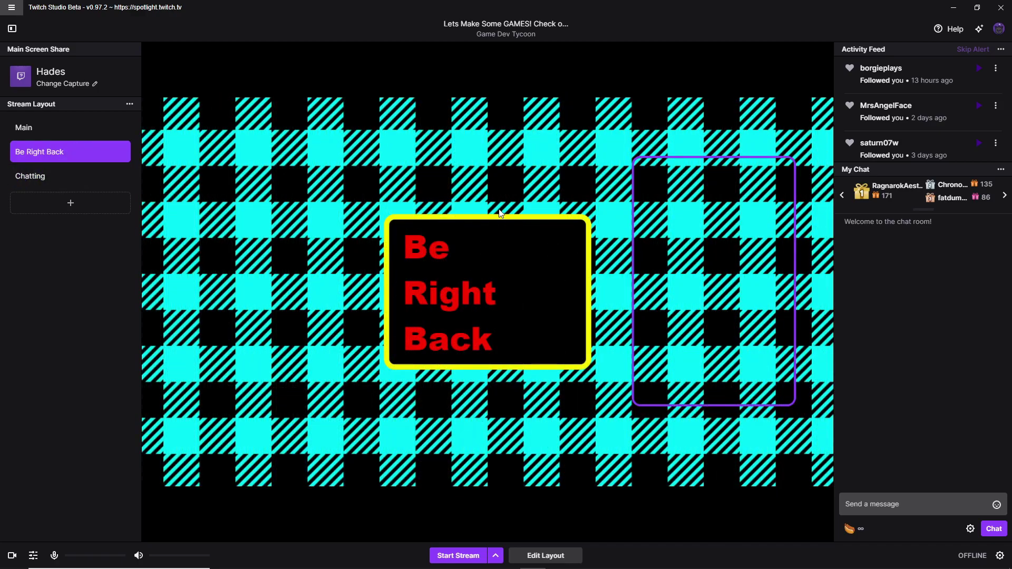
{"action": "left_click", "coordinate": [18, 129]}
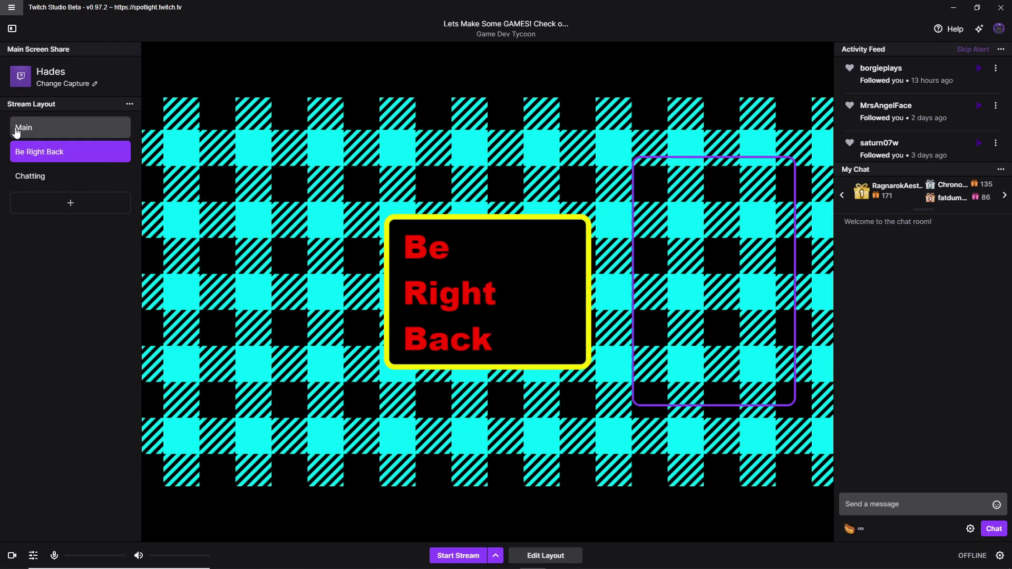